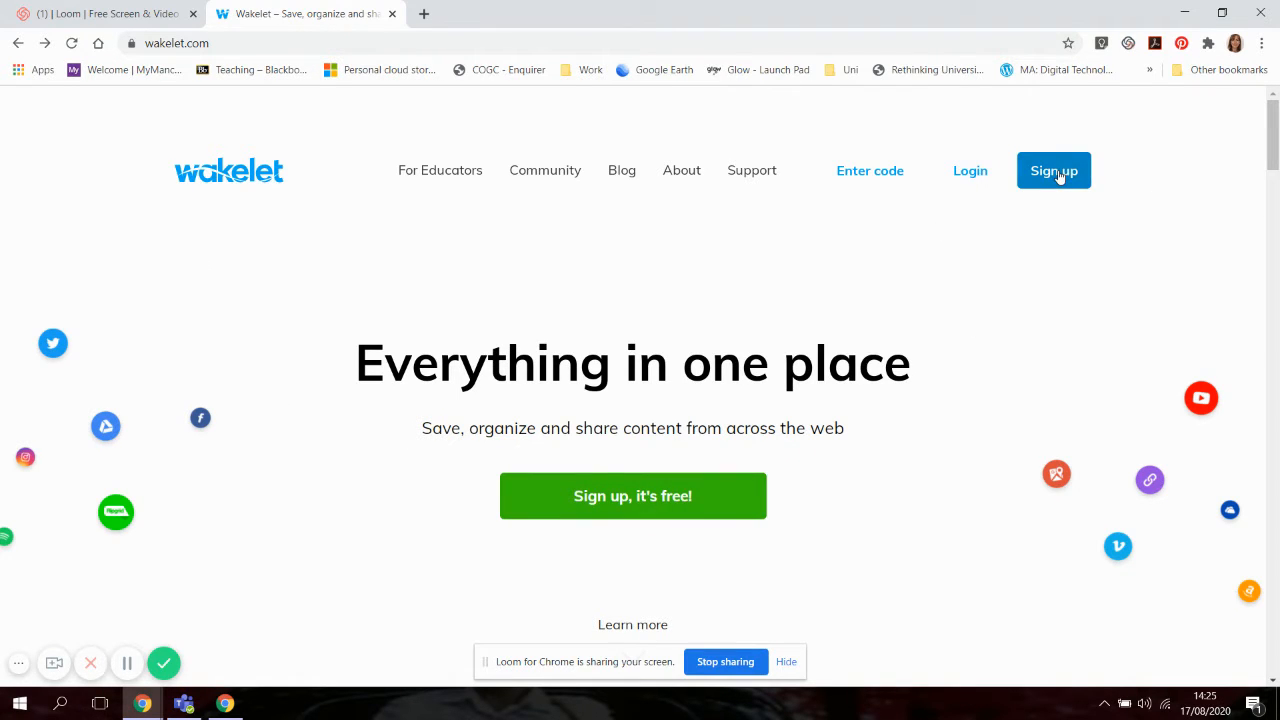
# Go from the sign-up page to the Wakelet login and log in with the existing Google account
pyautogui.click(1055, 172)
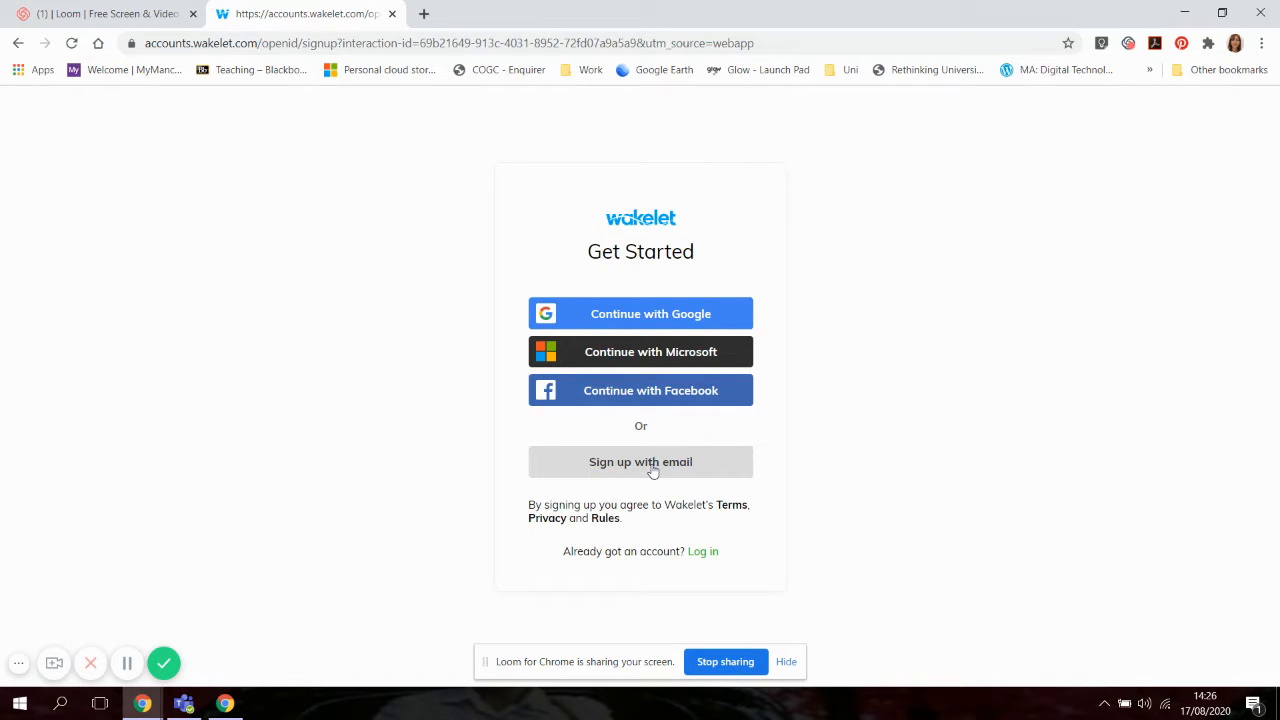
pyautogui.click(703, 552)
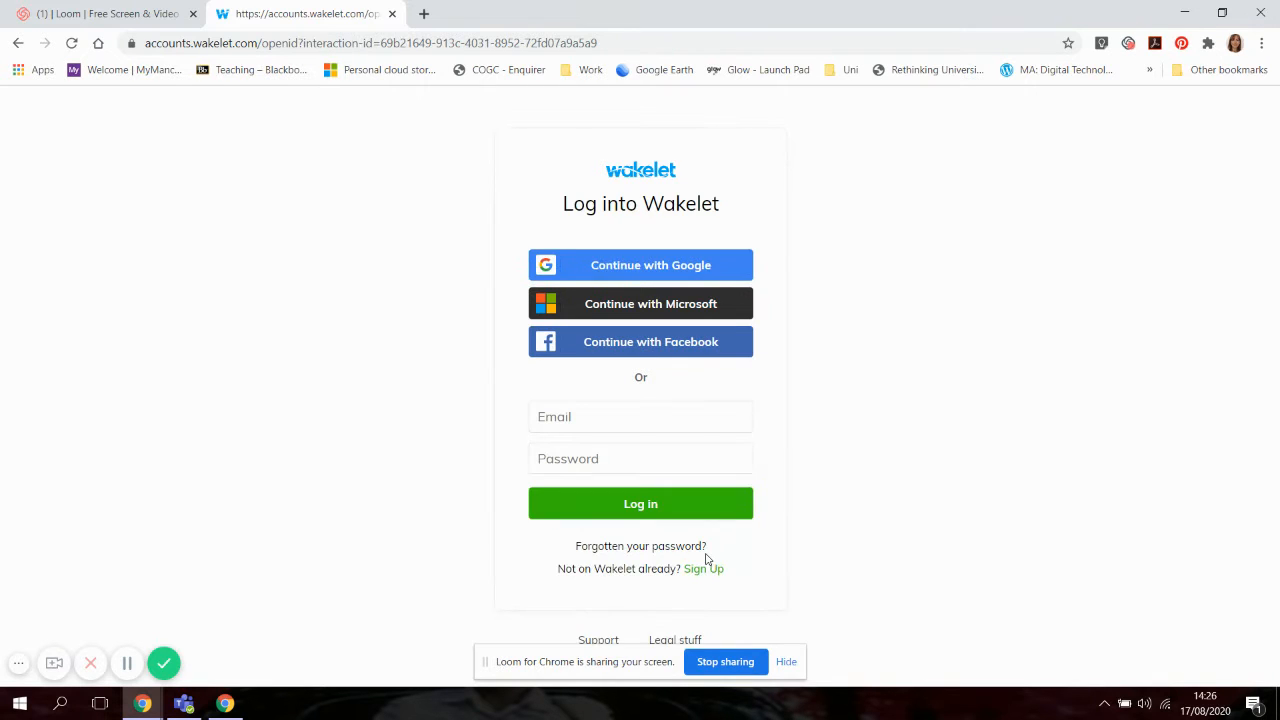
pyautogui.click(629, 265)
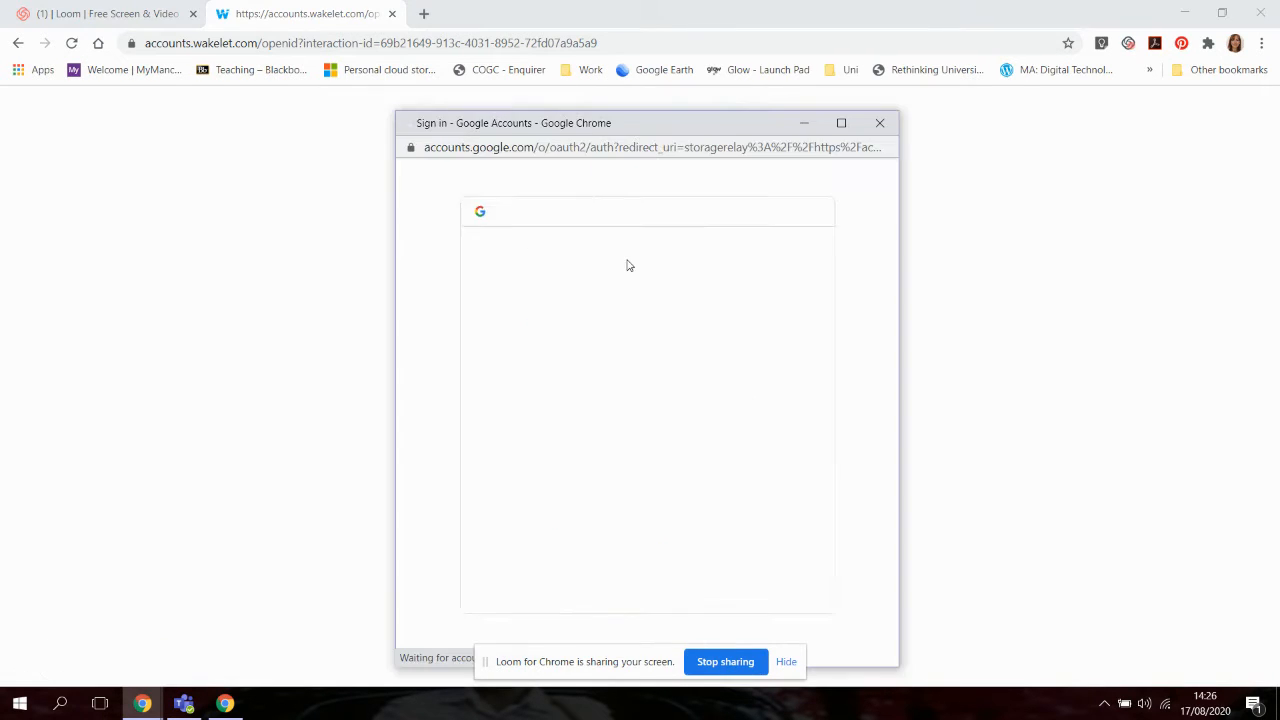
pyautogui.click(540, 414)
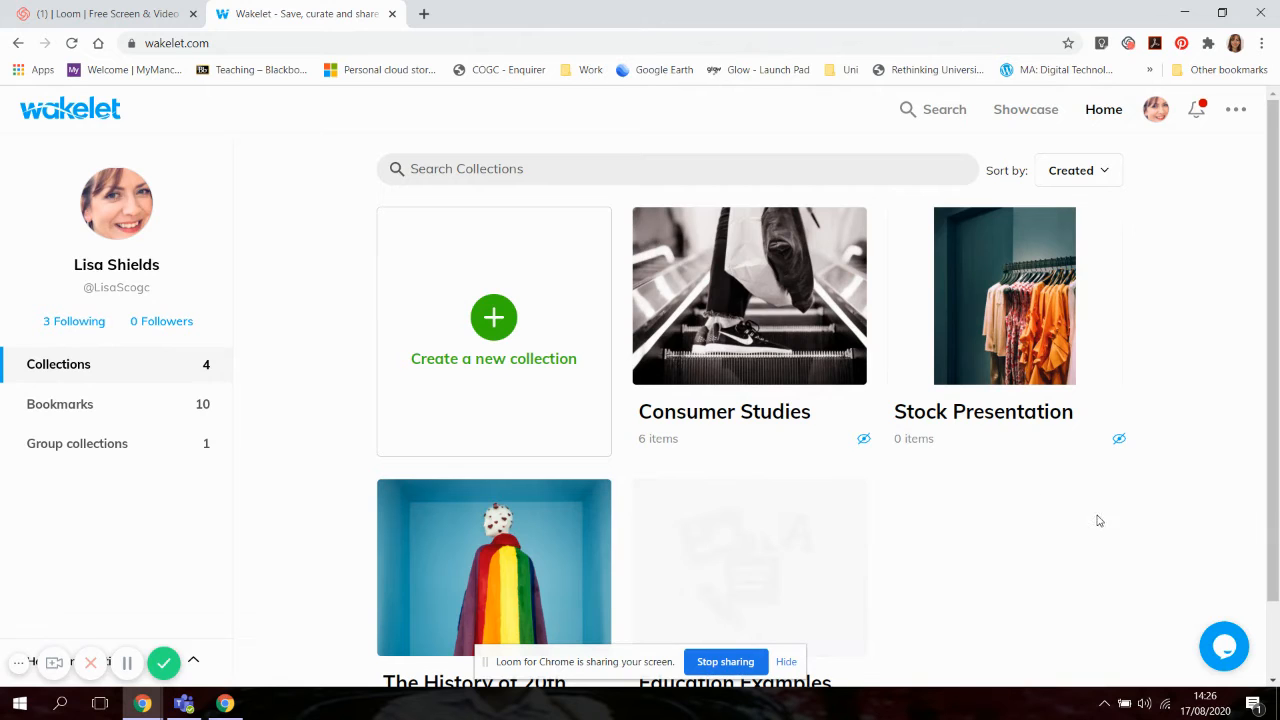
# Create a new collection and give it the white daisies photo from the Unsplash library as its cover image
pyautogui.scroll(-1, 1071, 523)
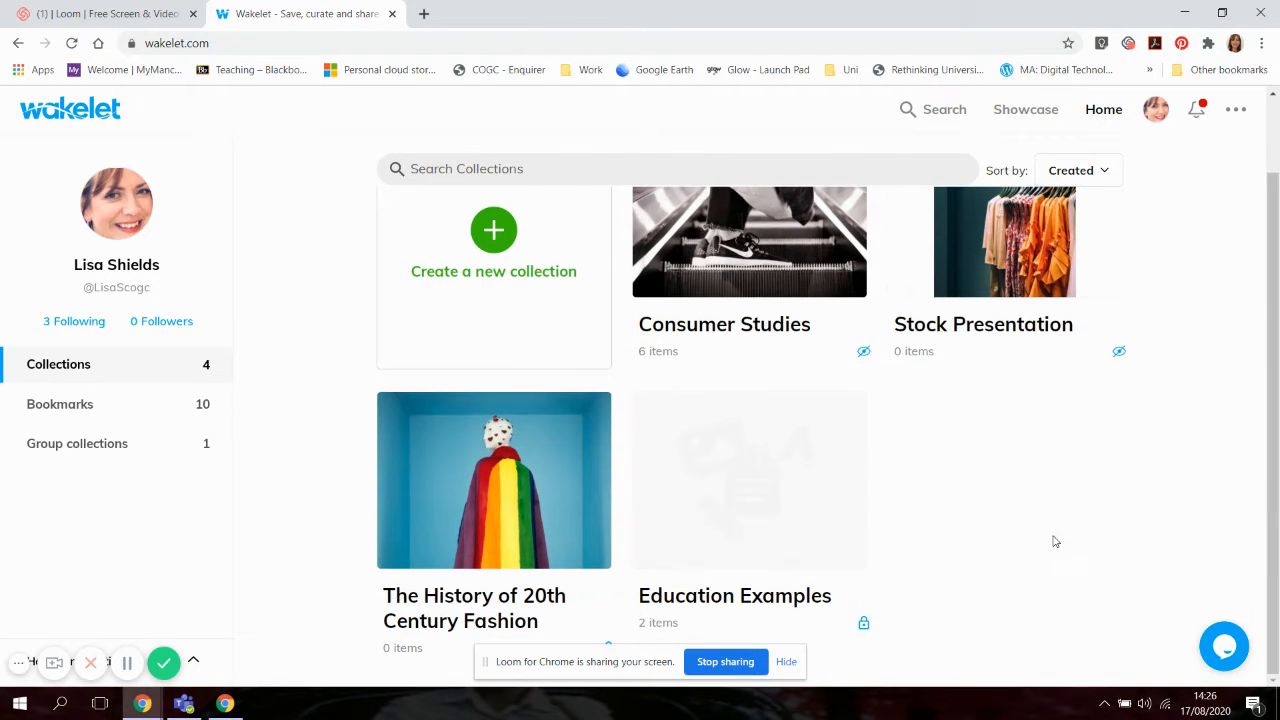
pyautogui.scroll(1, 1040, 541)
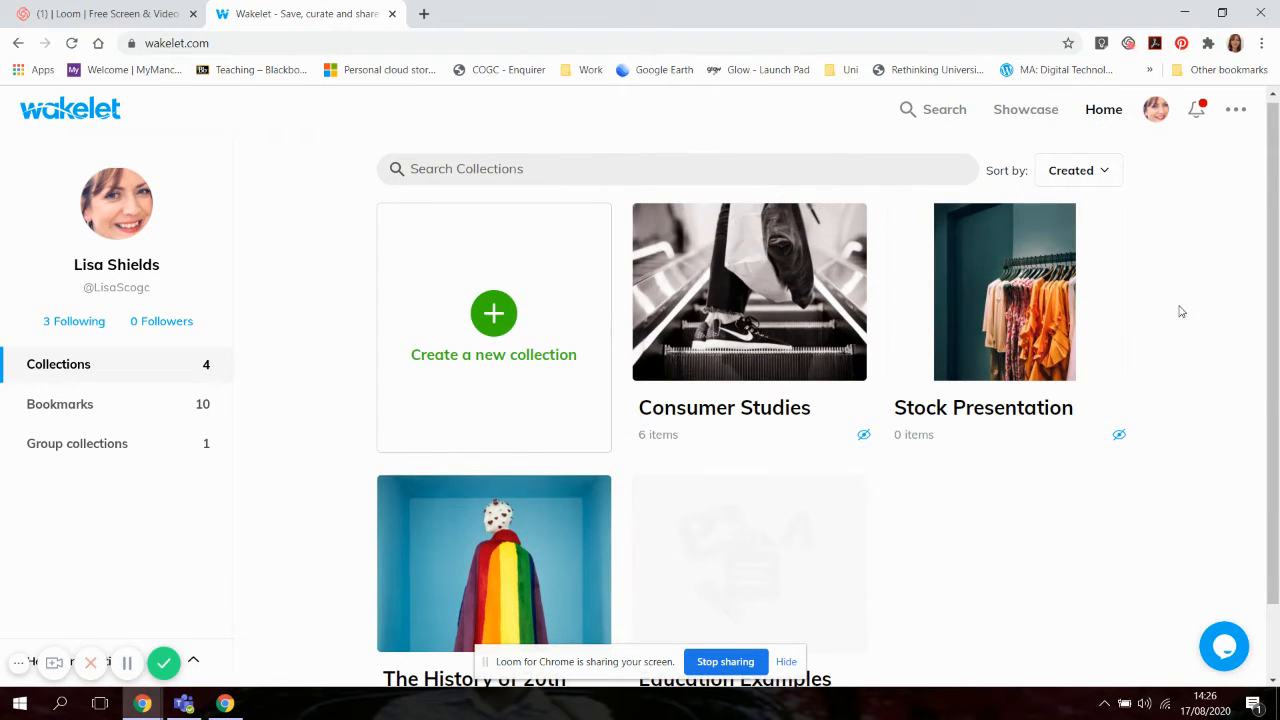
pyautogui.click(496, 316)
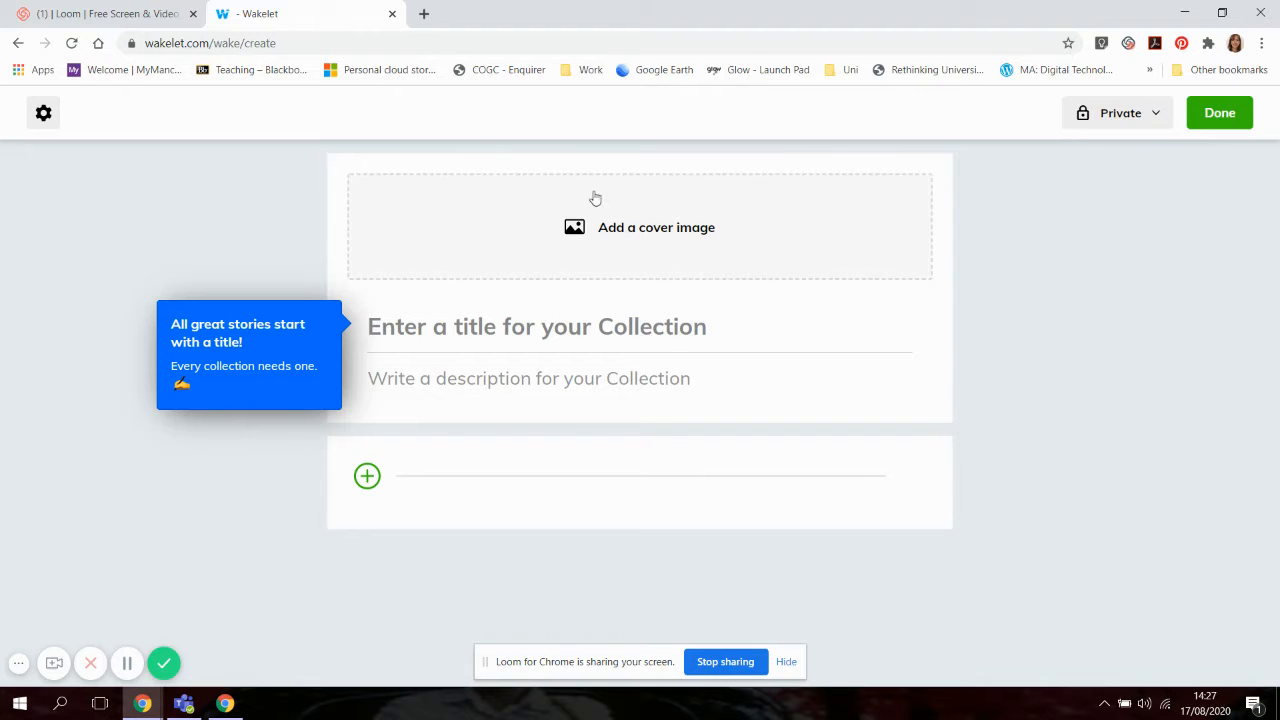
pyautogui.click(582, 239)
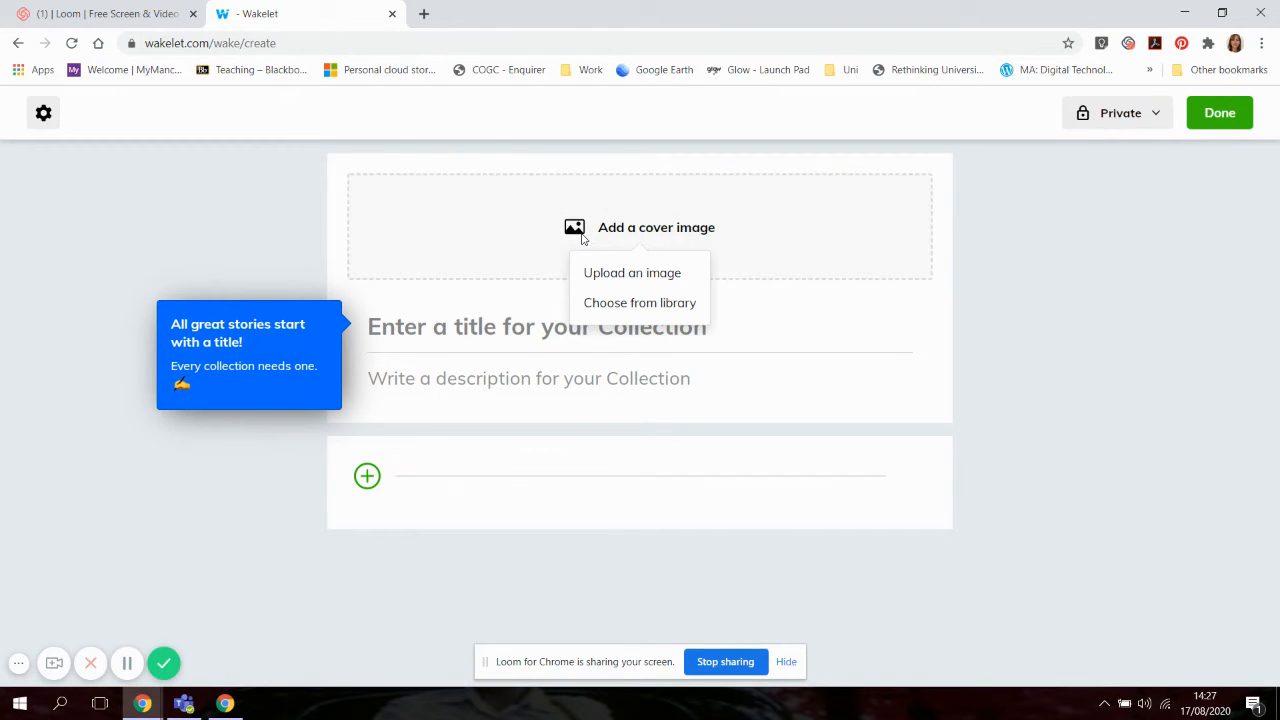
pyautogui.click(617, 305)
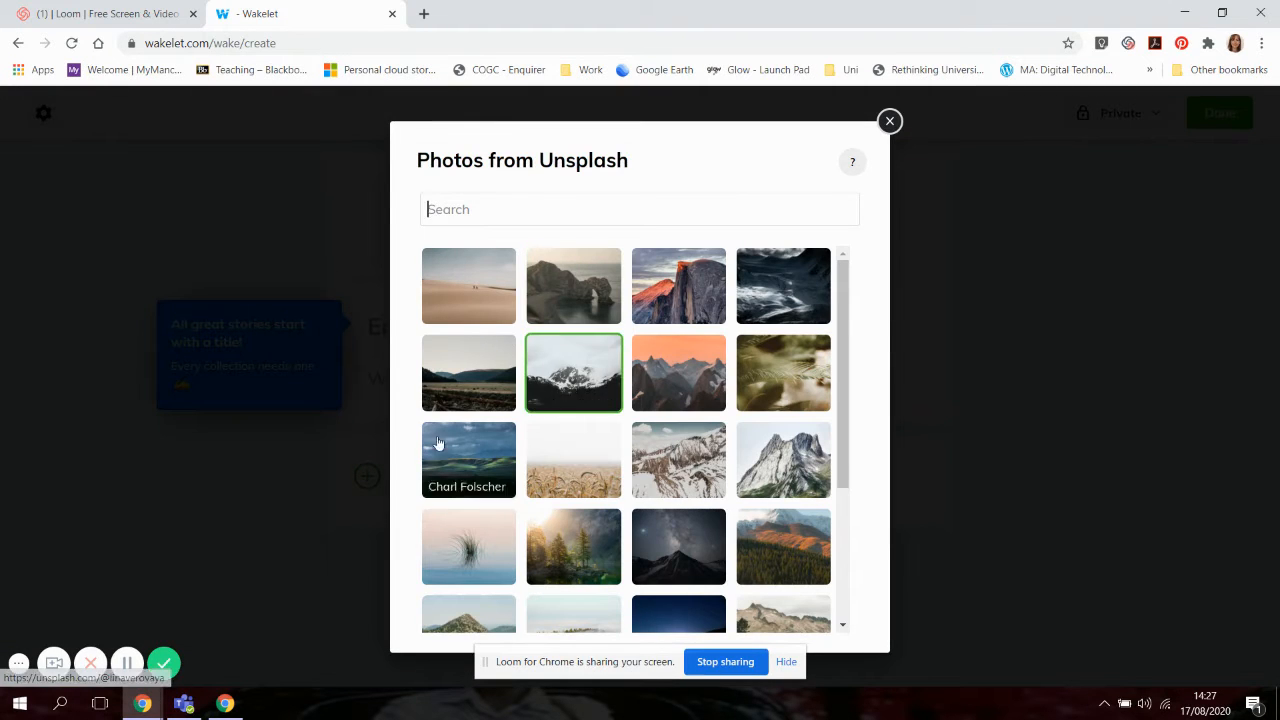
pyautogui.scroll(-5, 748, 462)
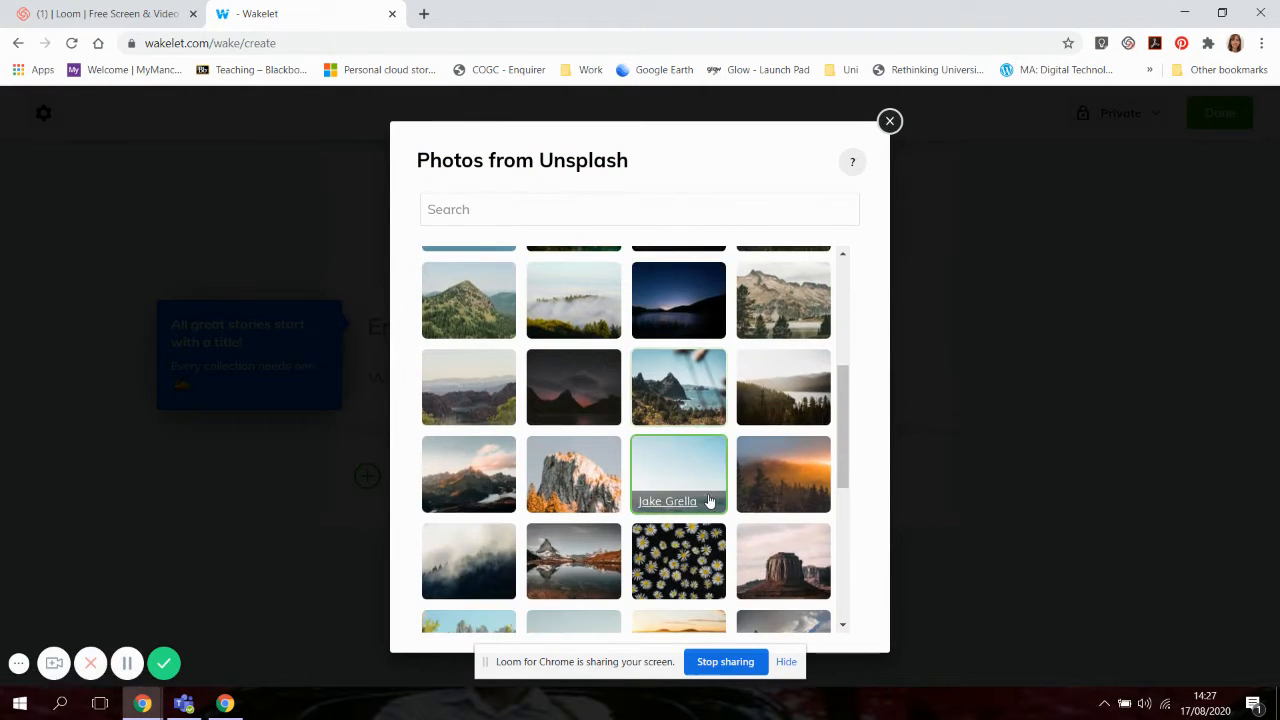
pyautogui.scroll(-1, 600, 540)
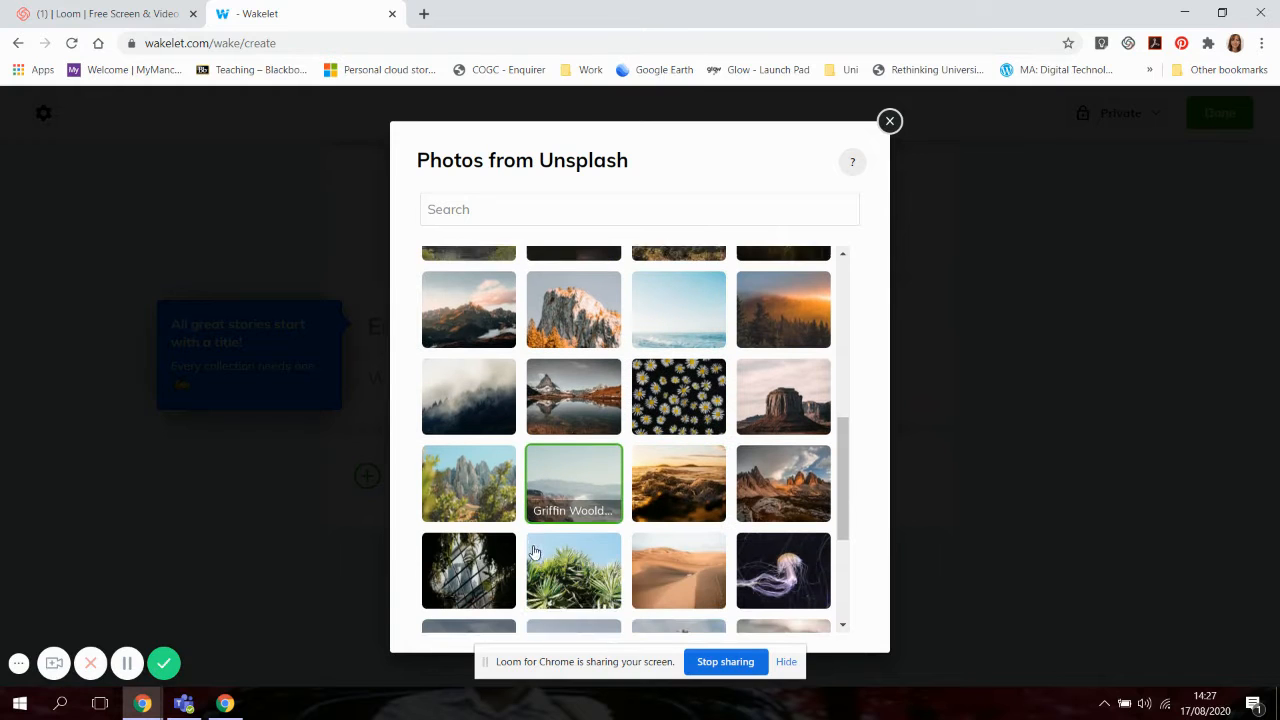
pyautogui.scroll(-1, 710, 575)
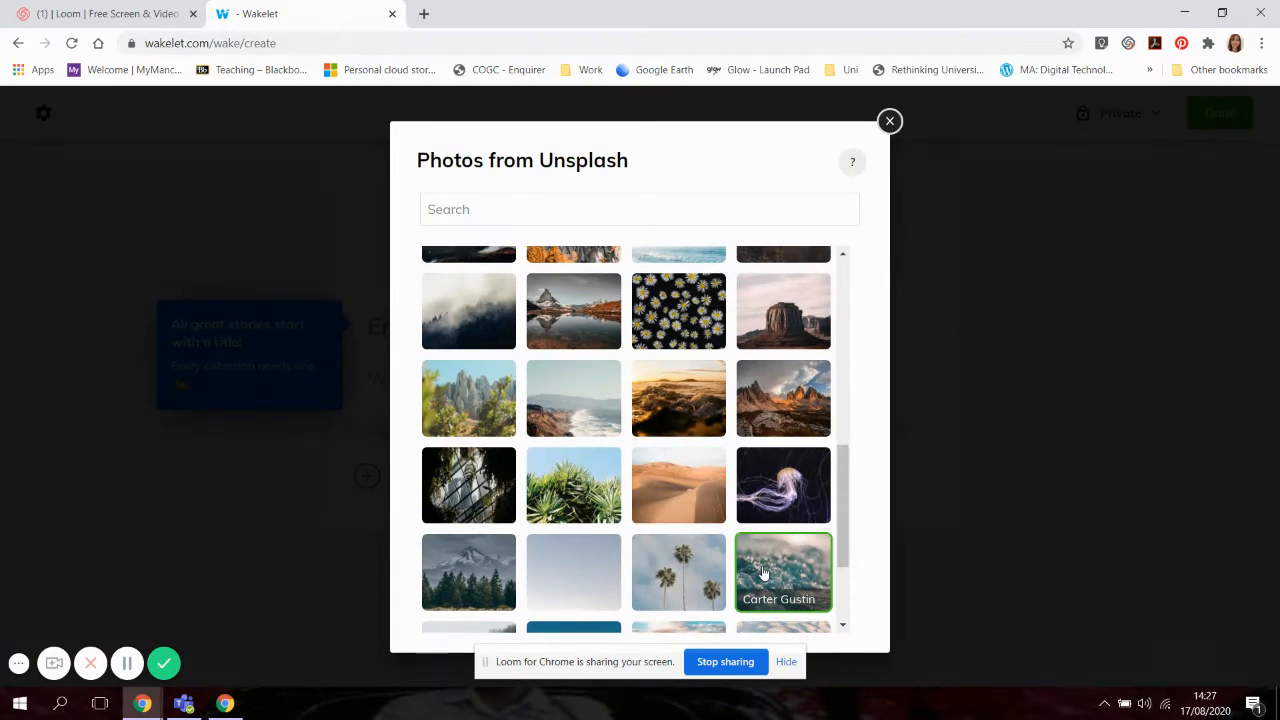
pyautogui.scroll(-2, 790, 541)
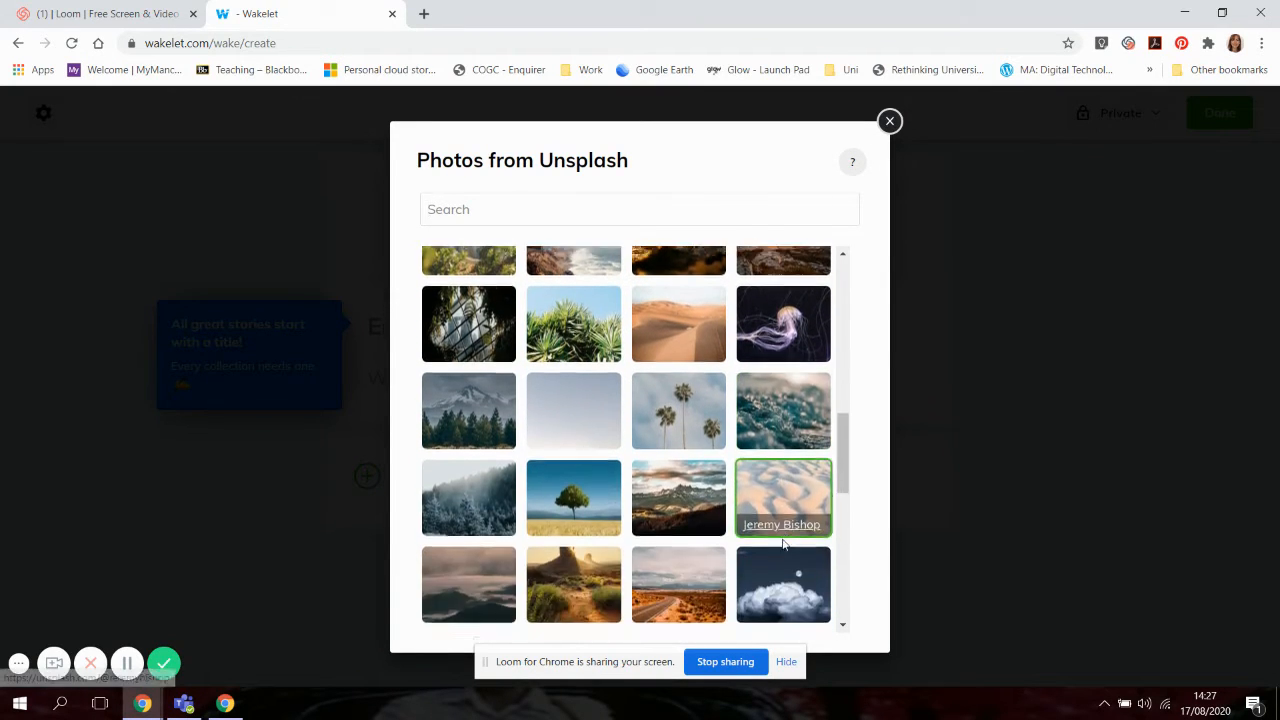
pyautogui.scroll(3, 780, 540)
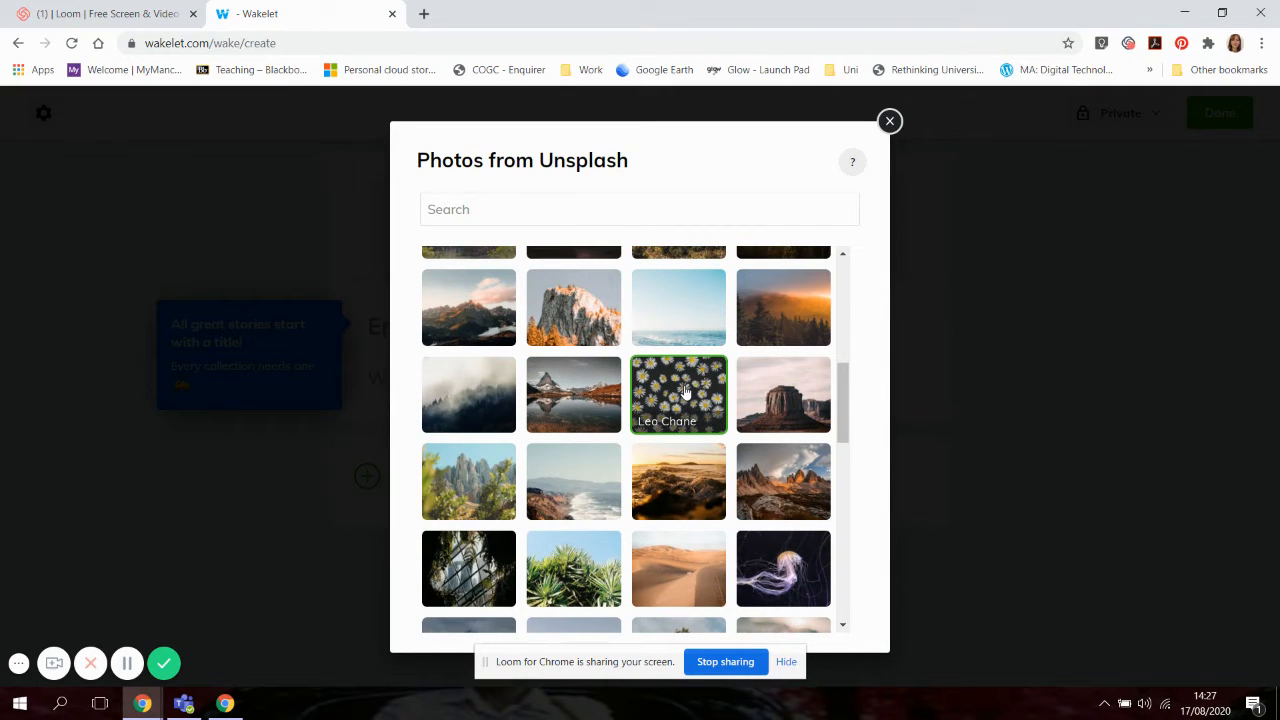
pyautogui.click(783, 395)
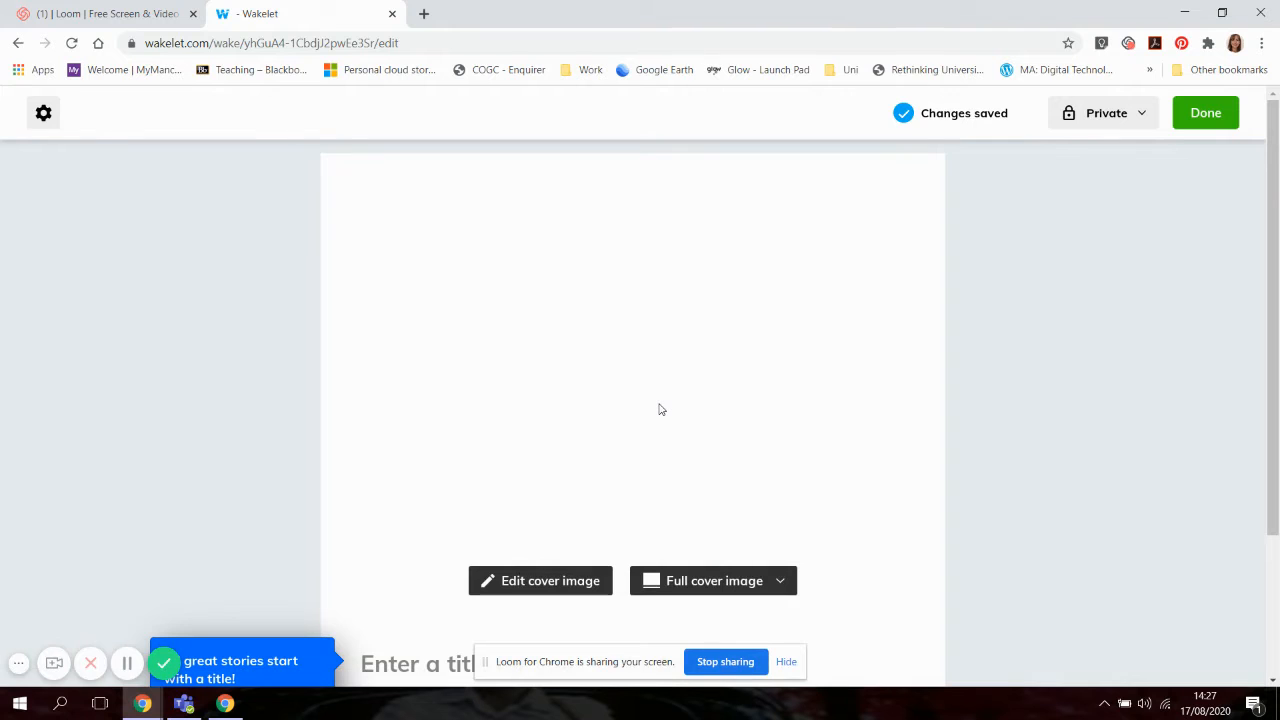
# Title the collection "Video Example"
pyautogui.scroll(-2, 617, 427)
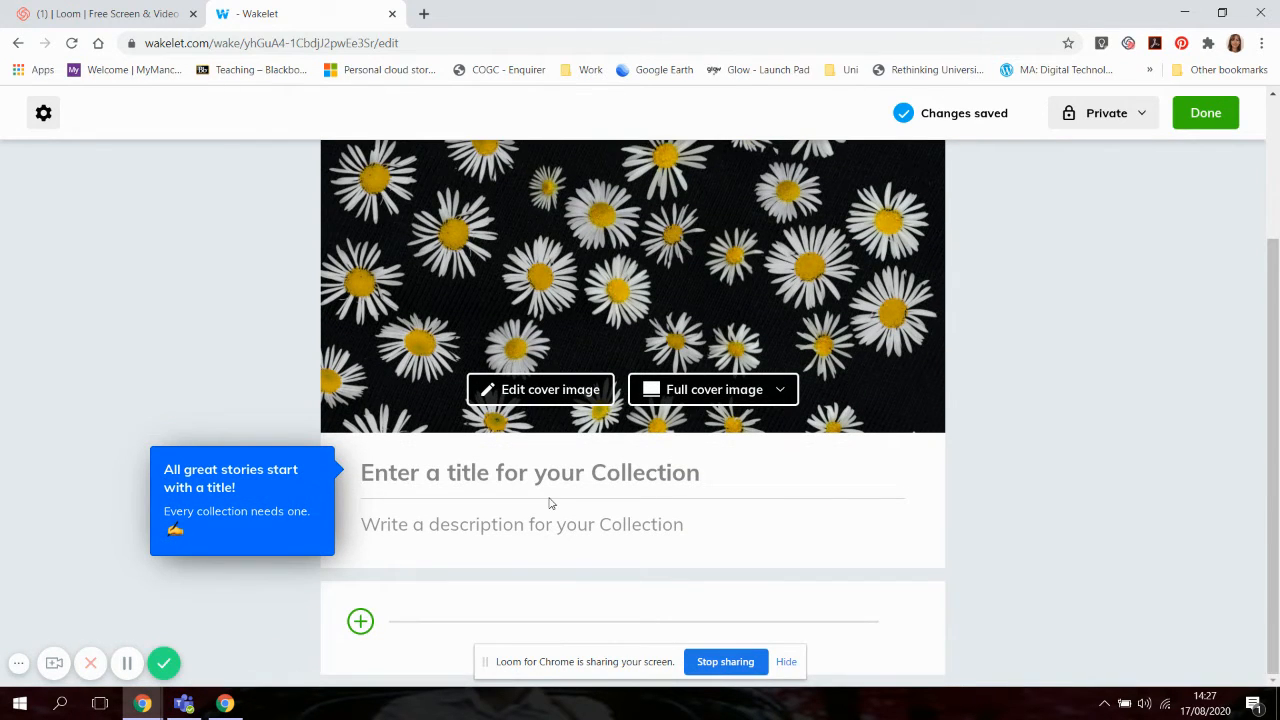
pyautogui.write('Vi')
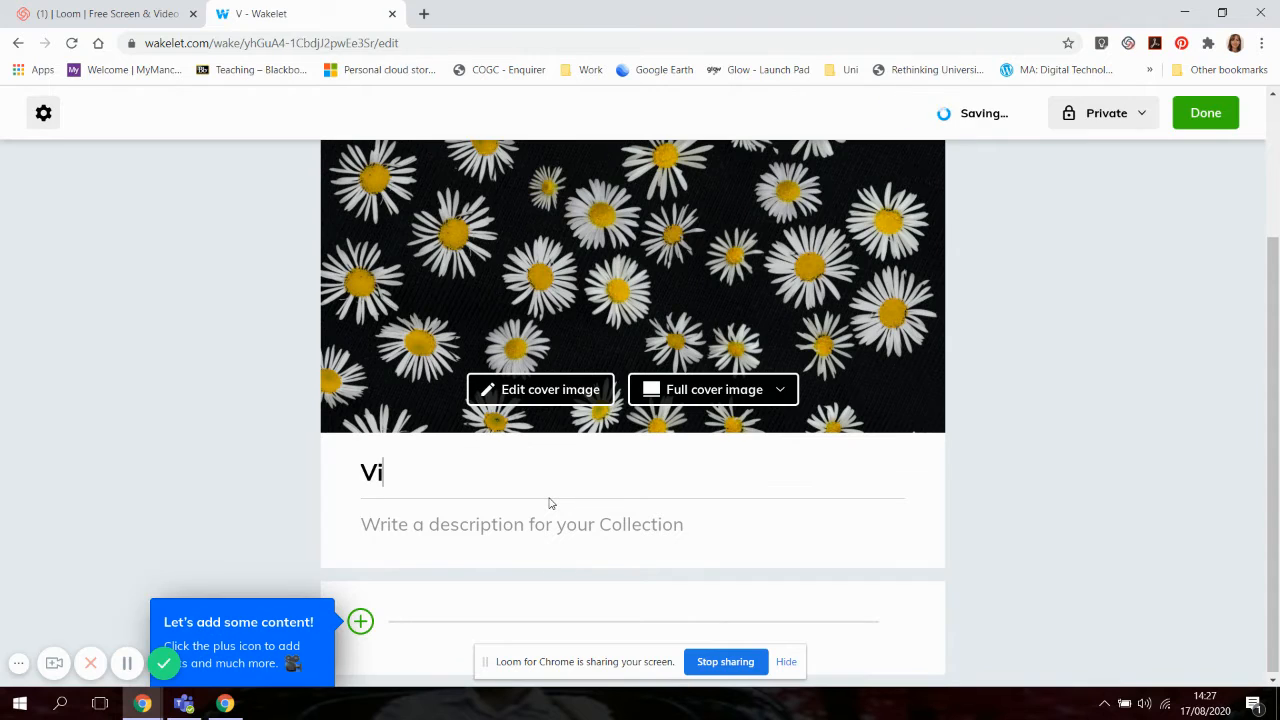
pyautogui.write('deo ')
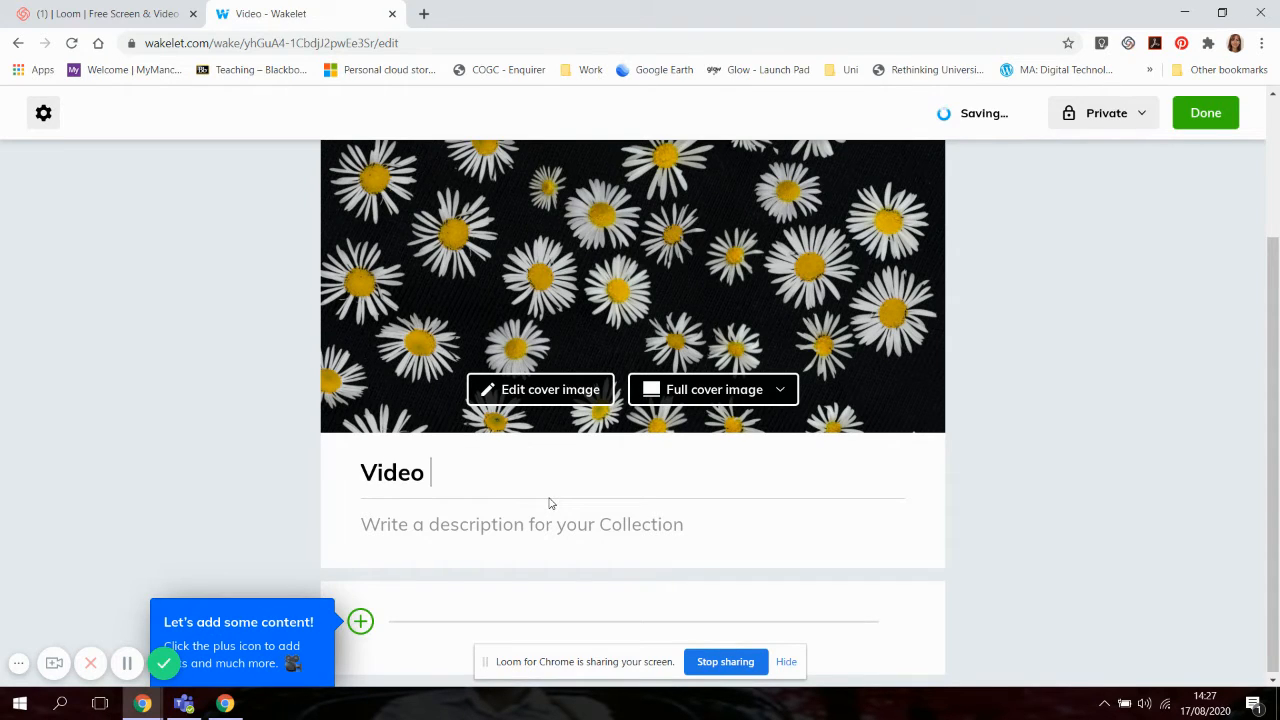
pyautogui.write('Example')
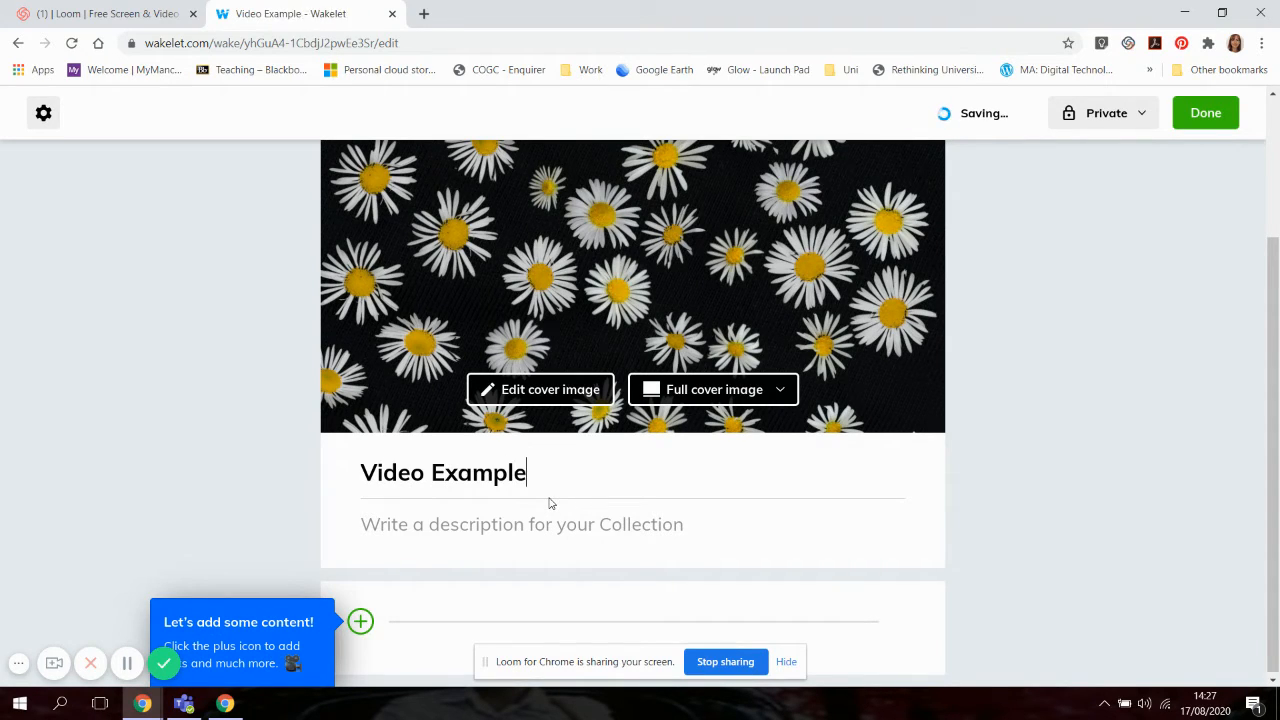
# Add a blank text item to the collection, viewing its link address option without adding a link
pyautogui.scroll(-1, 563, 512)
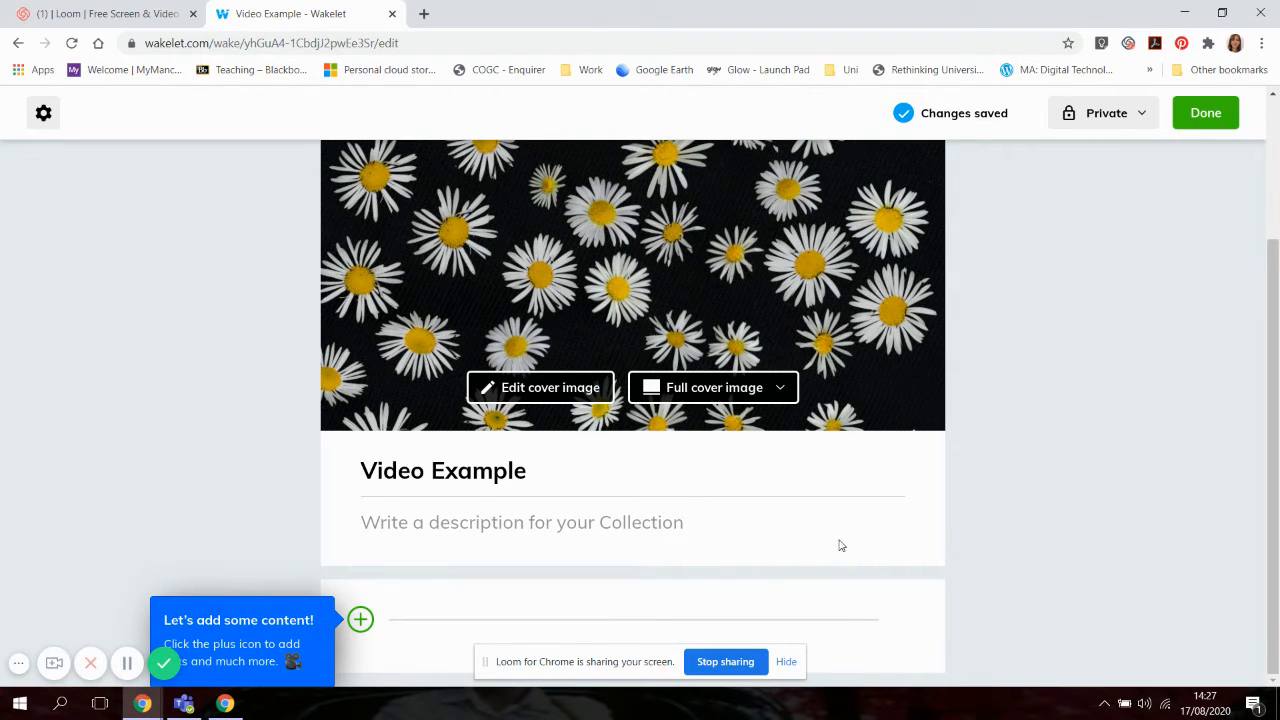
pyautogui.click(361, 621)
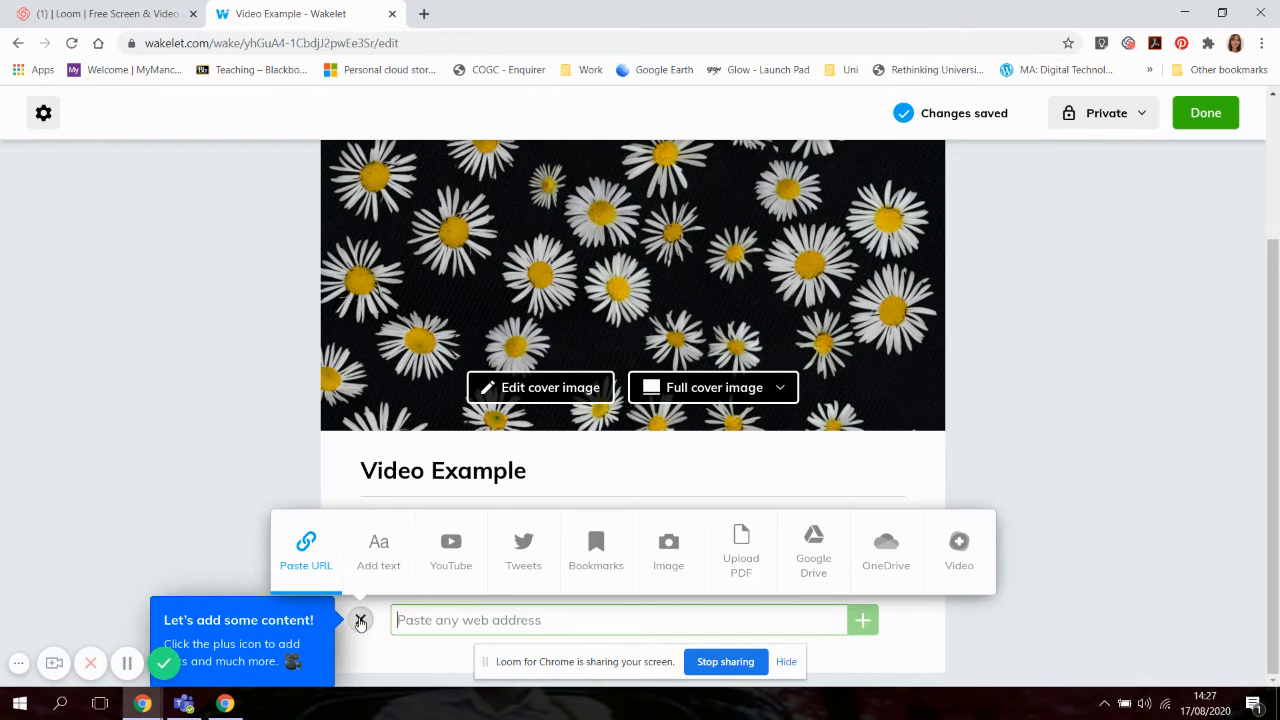
pyautogui.click(374, 563)
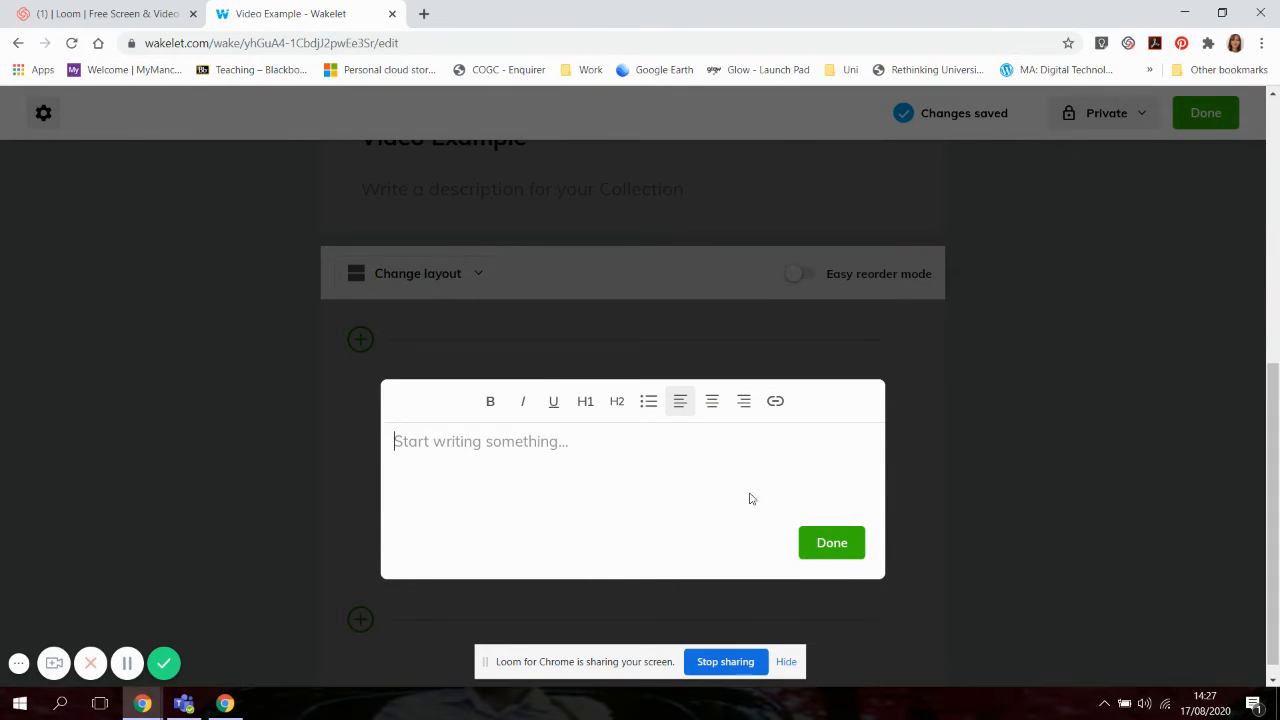
pyautogui.click(776, 402)
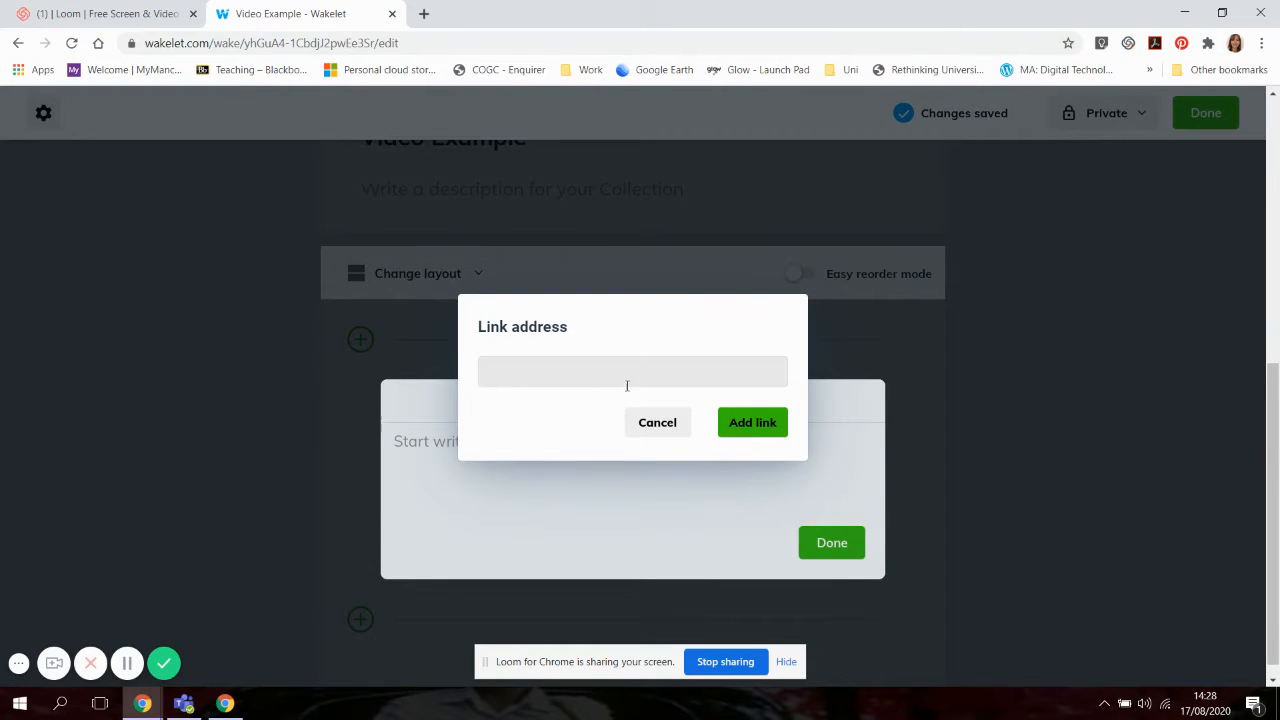
pyautogui.click(657, 431)
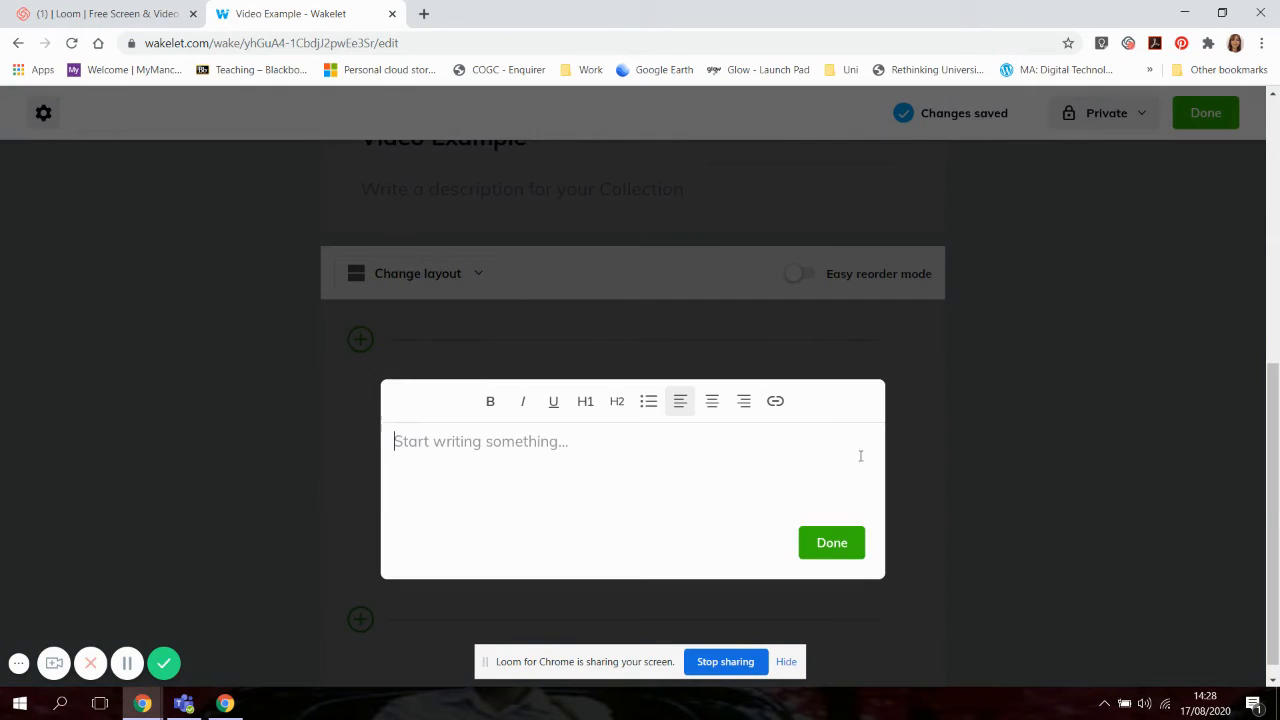
pyautogui.click(840, 552)
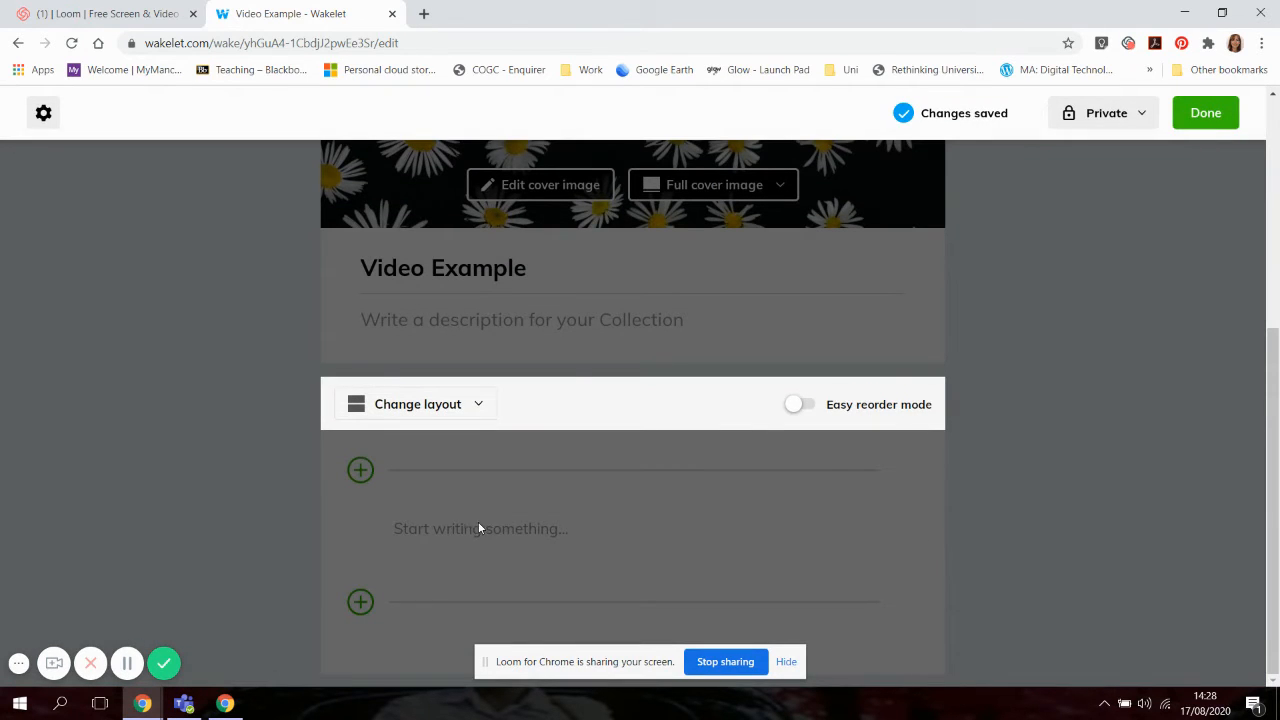
# Finish editing the Video Example collection and return to its published view
pyautogui.scroll(1, 798, 524)
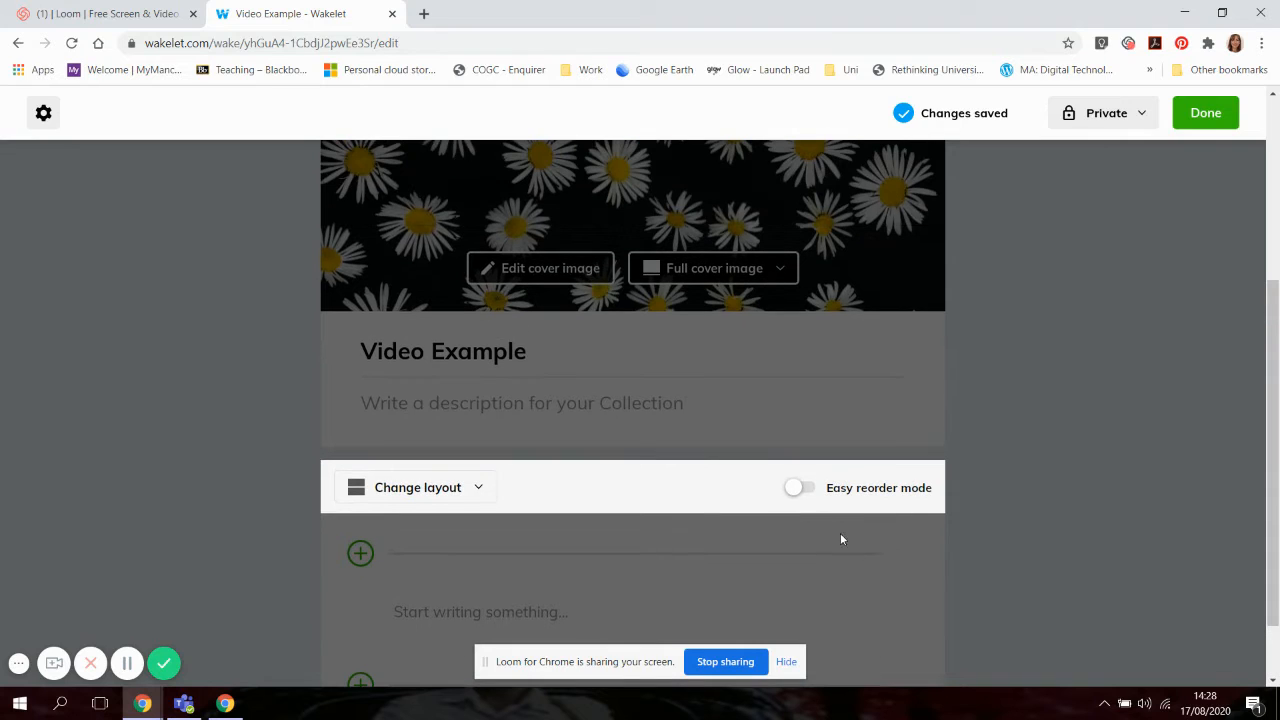
pyautogui.scroll(4, 920, 415)
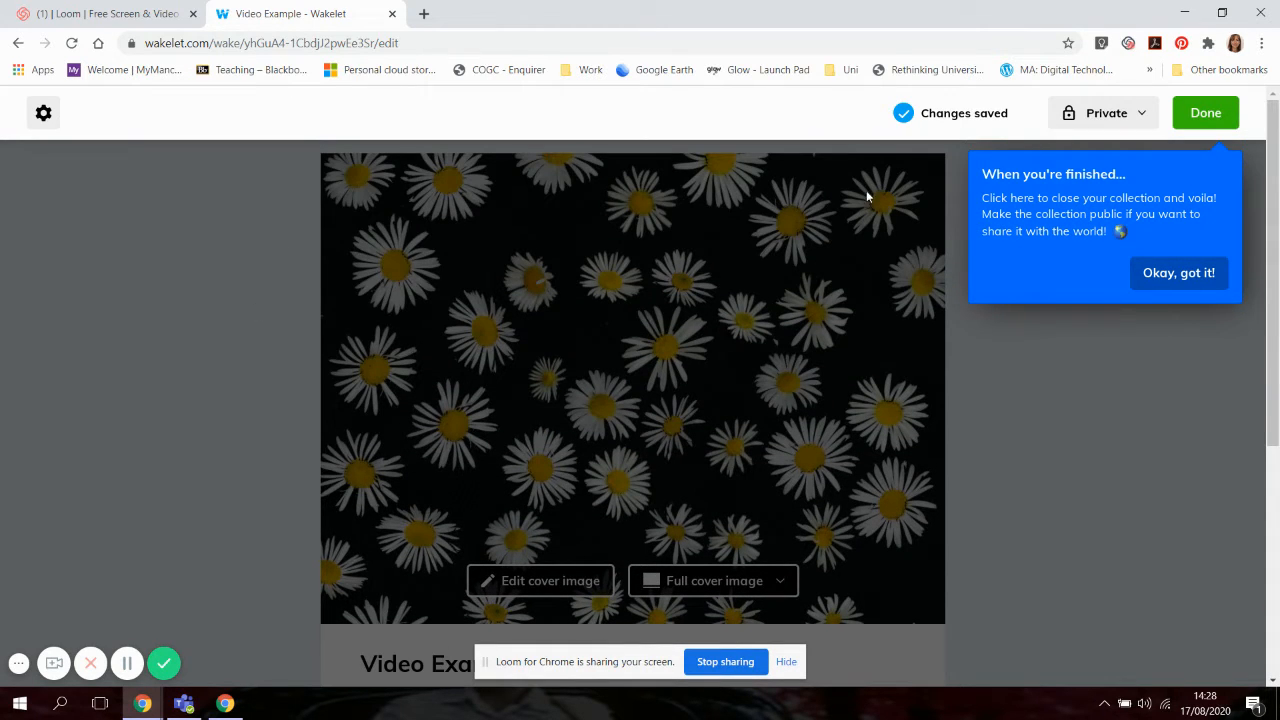
pyautogui.click(1205, 113)
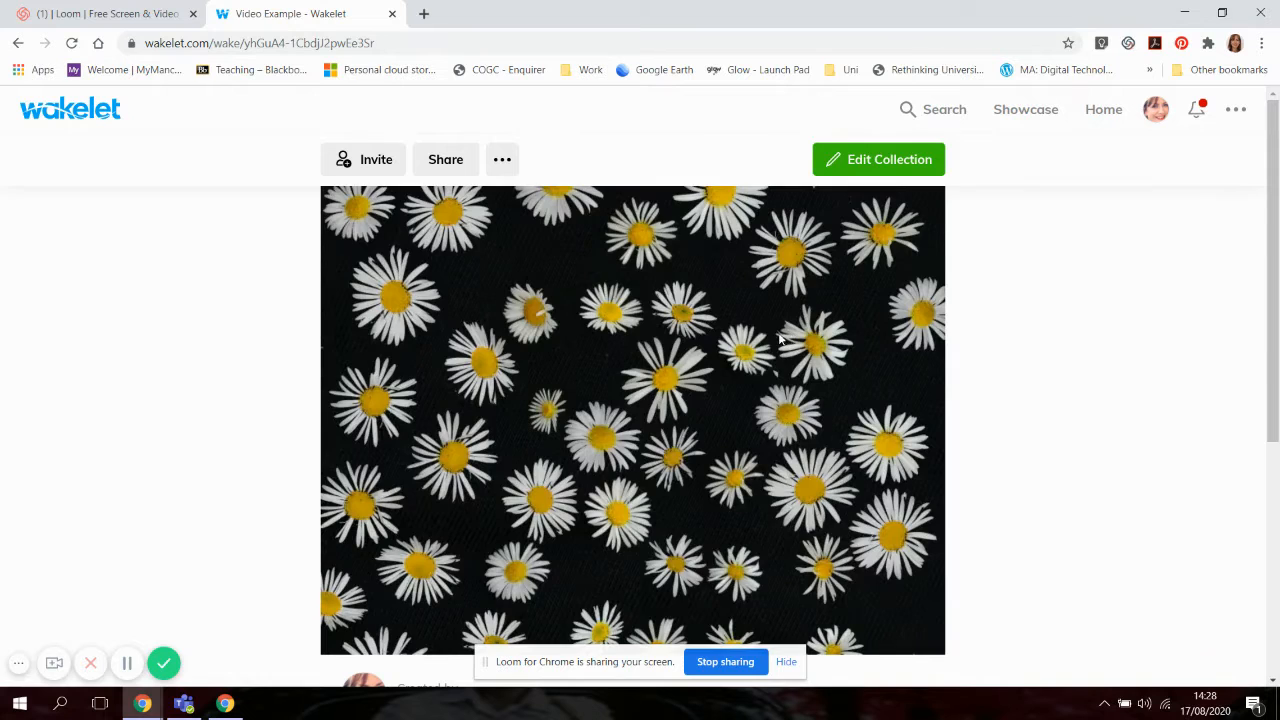
# Search Wakelet for "Consumer Studies"
pyautogui.click(935, 112)
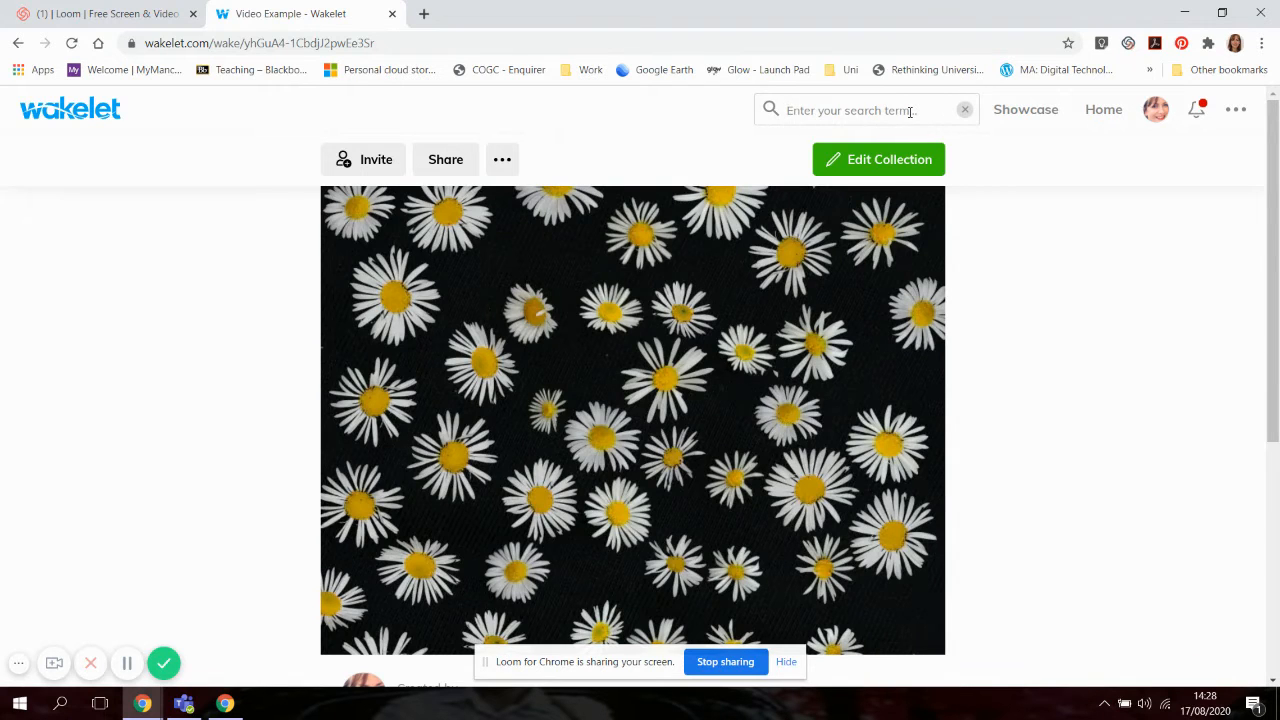
pyautogui.write('c')
pyautogui.write('onsumer Studies')
pyautogui.press('Return')
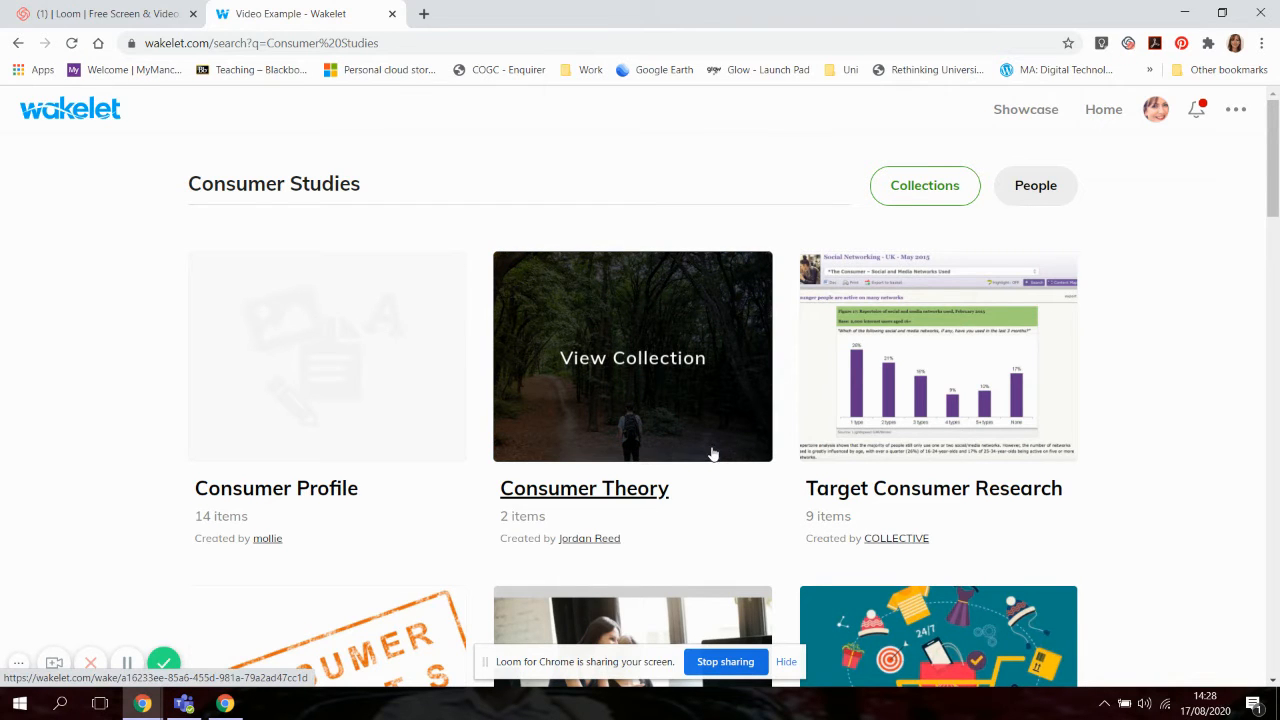
# Browse the found collections and open the Consumer Theory collection with the shopping cart cover to view its contents
pyautogui.scroll(-2, 718, 456)
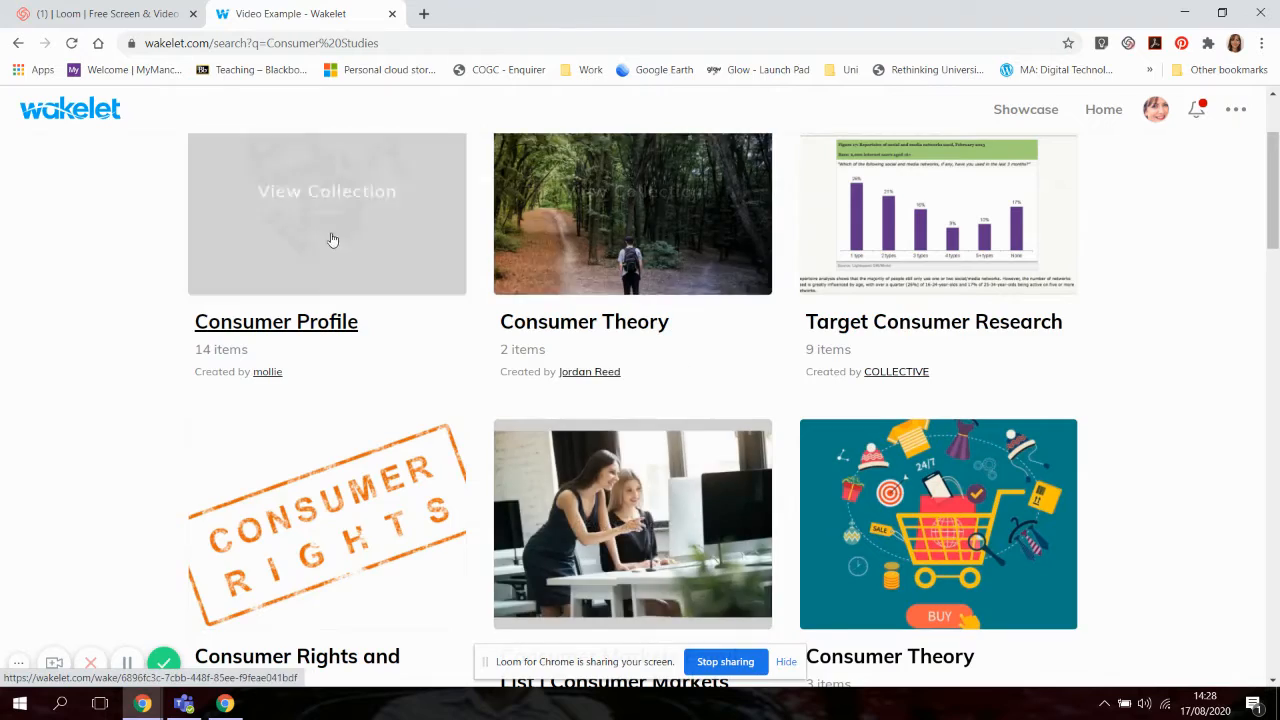
pyautogui.scroll(2, 340, 225)
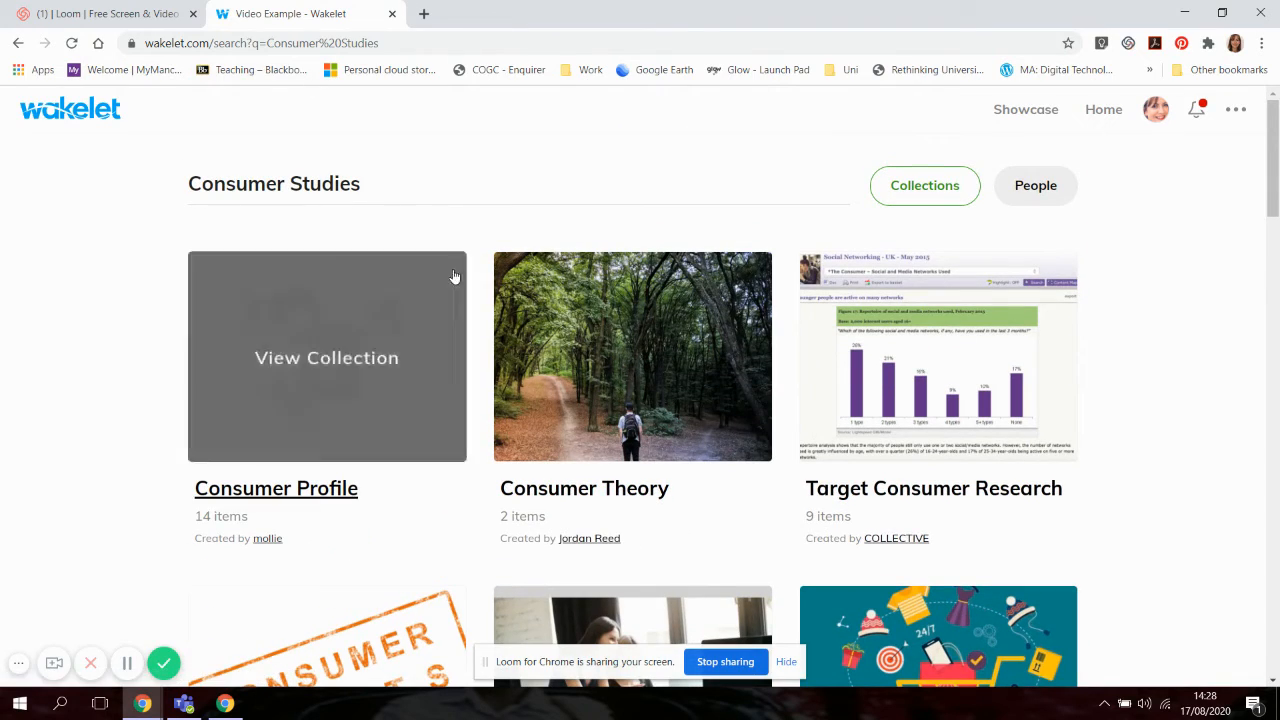
pyautogui.scroll(-4, 543, 309)
pyautogui.scroll(-2, 462, 354)
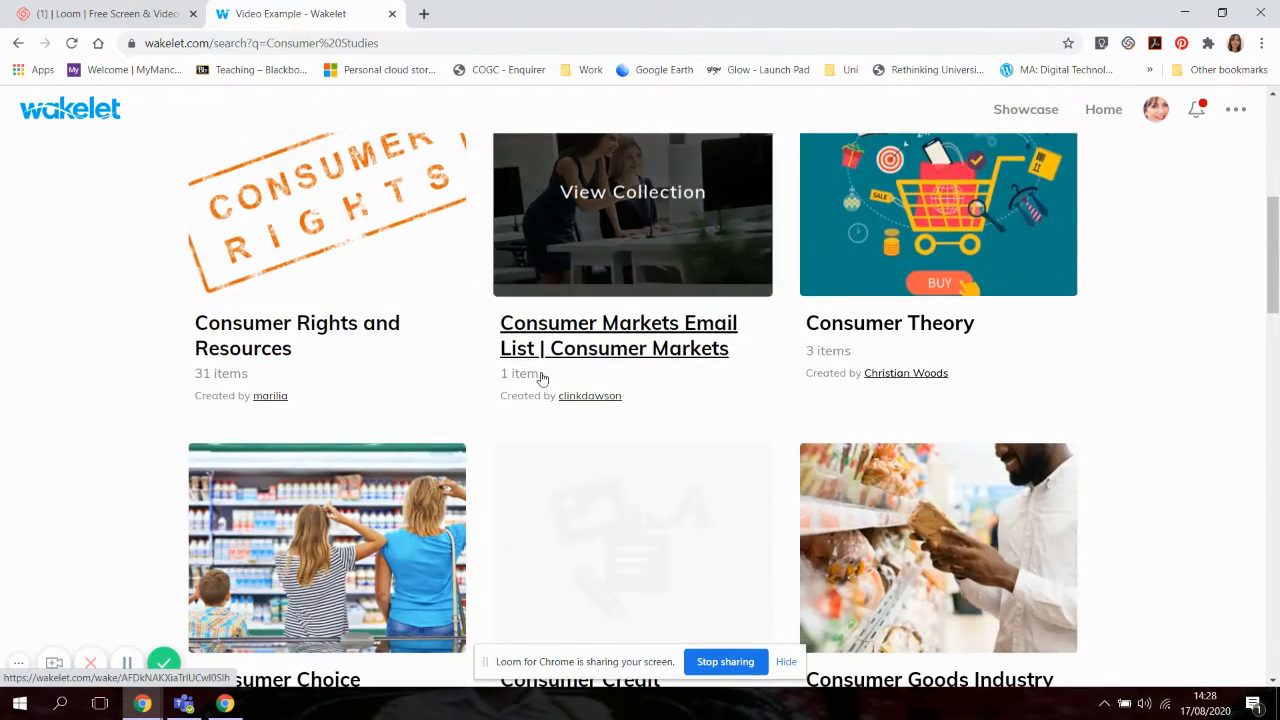
pyautogui.click(923, 328)
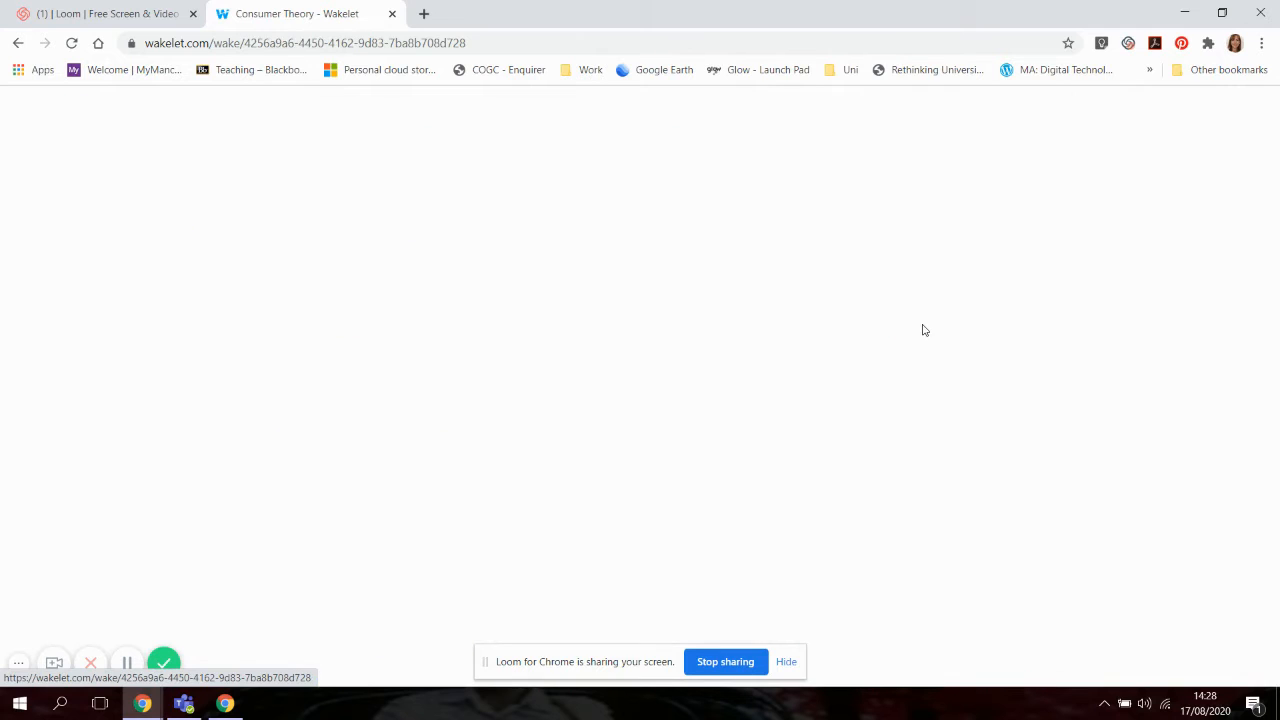
pyautogui.scroll(-2, 842, 330)
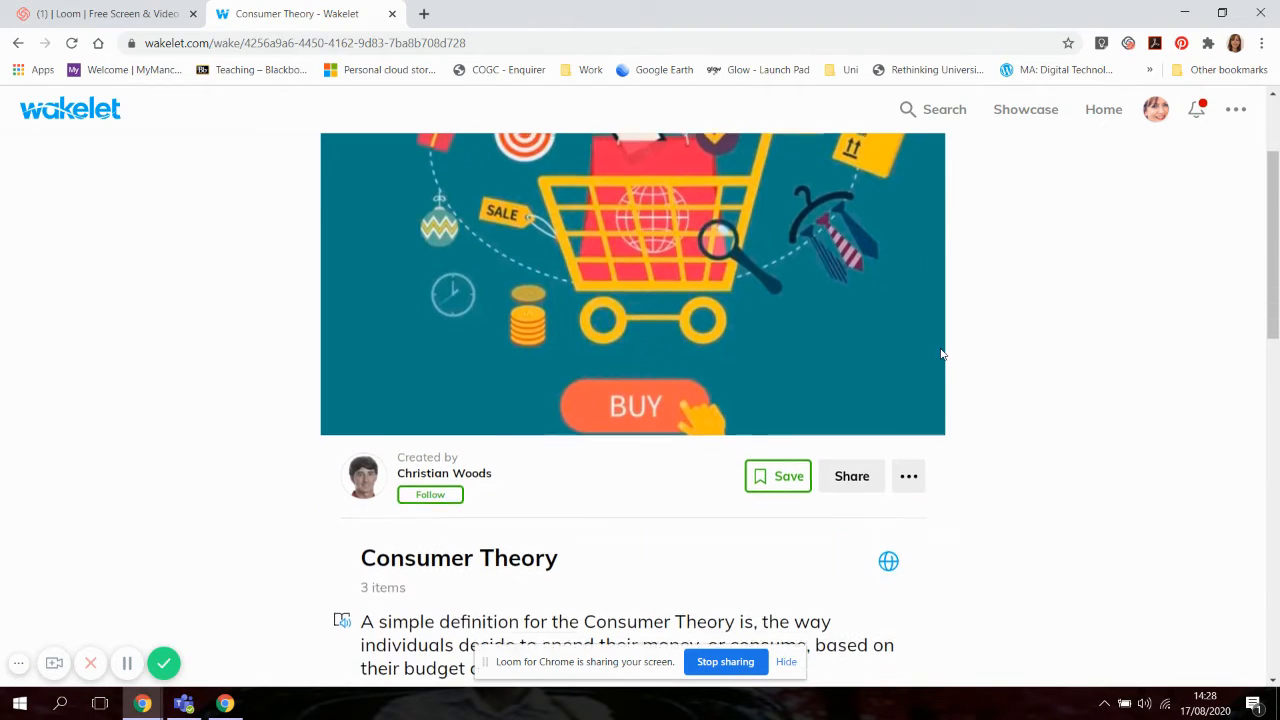
# Look through the Consumer Theory collection's description, articles and video
pyautogui.scroll(-3, 580, 308)
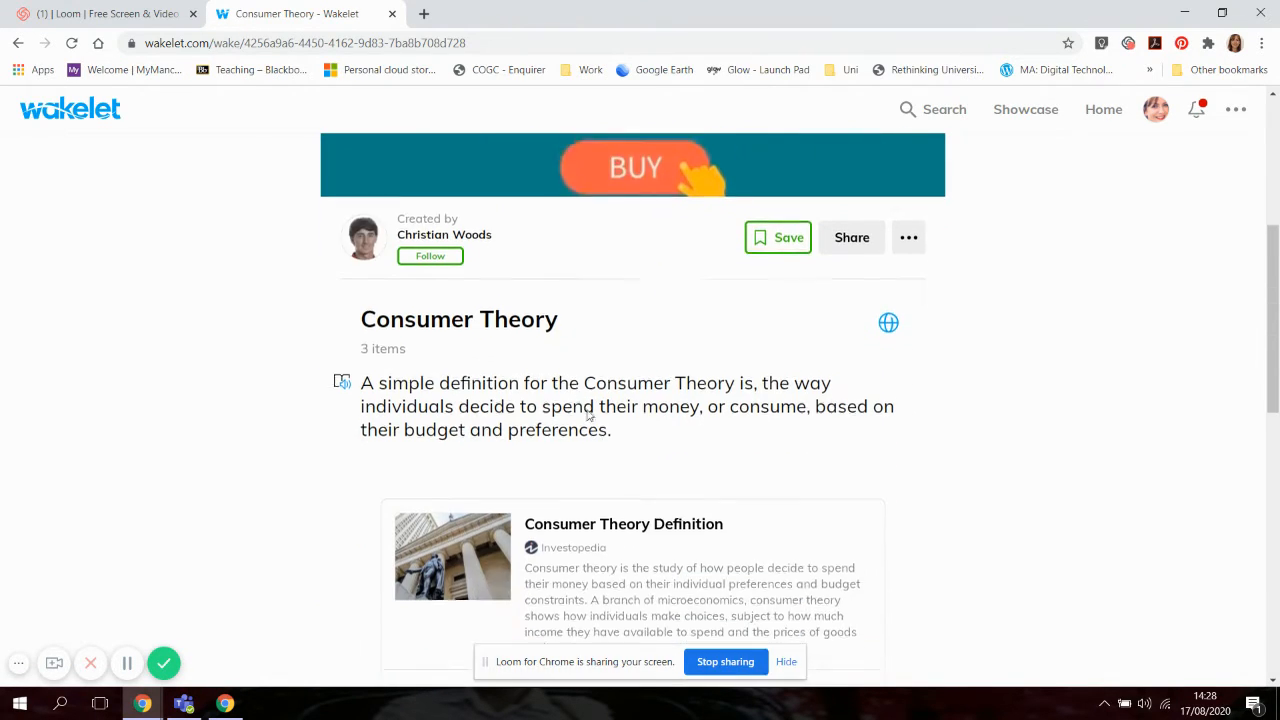
pyautogui.scroll(-2, 590, 430)
pyautogui.scroll(-3, 760, 463)
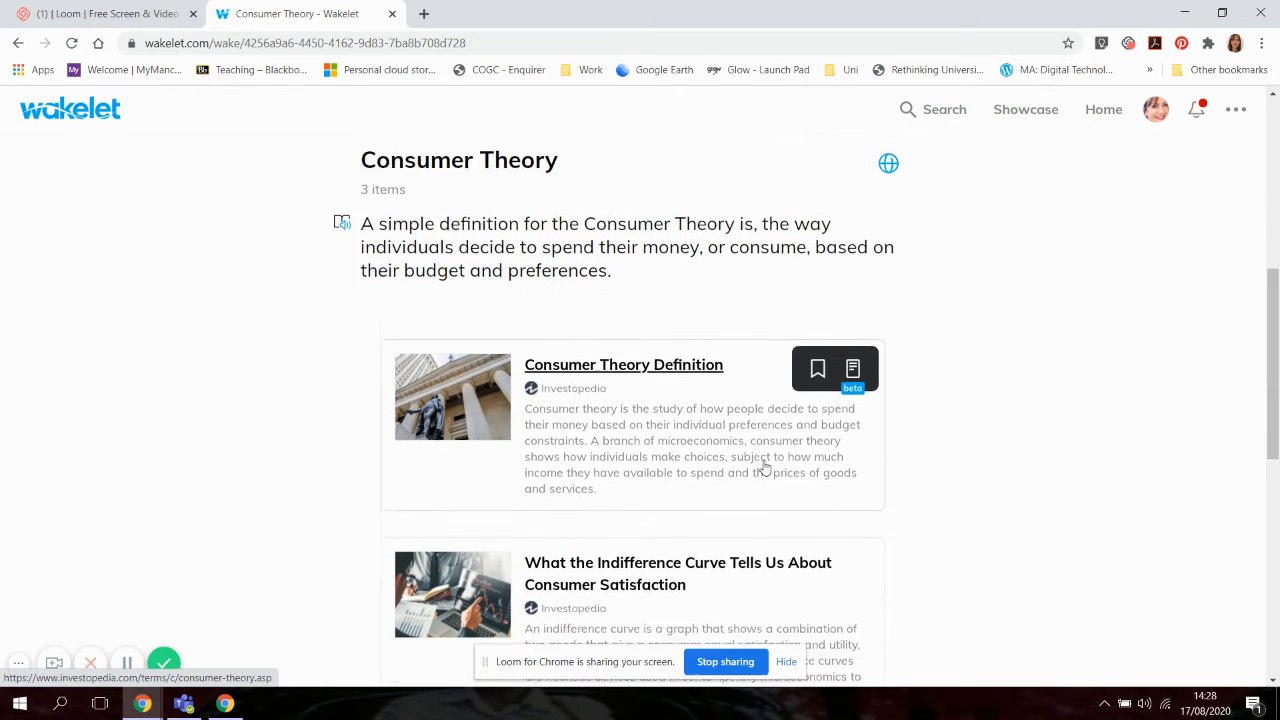
pyautogui.scroll(-2, 840, 484)
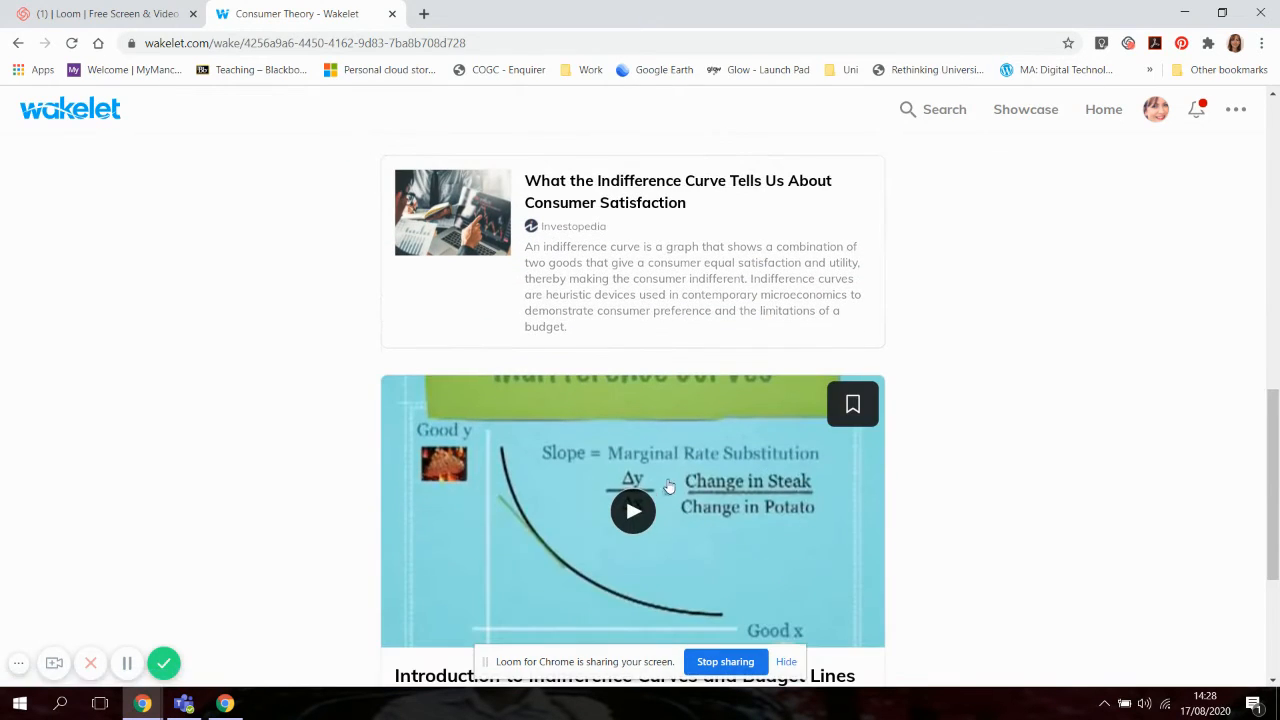
pyautogui.scroll(-2, 700, 515)
pyautogui.scroll(-2, 770, 512)
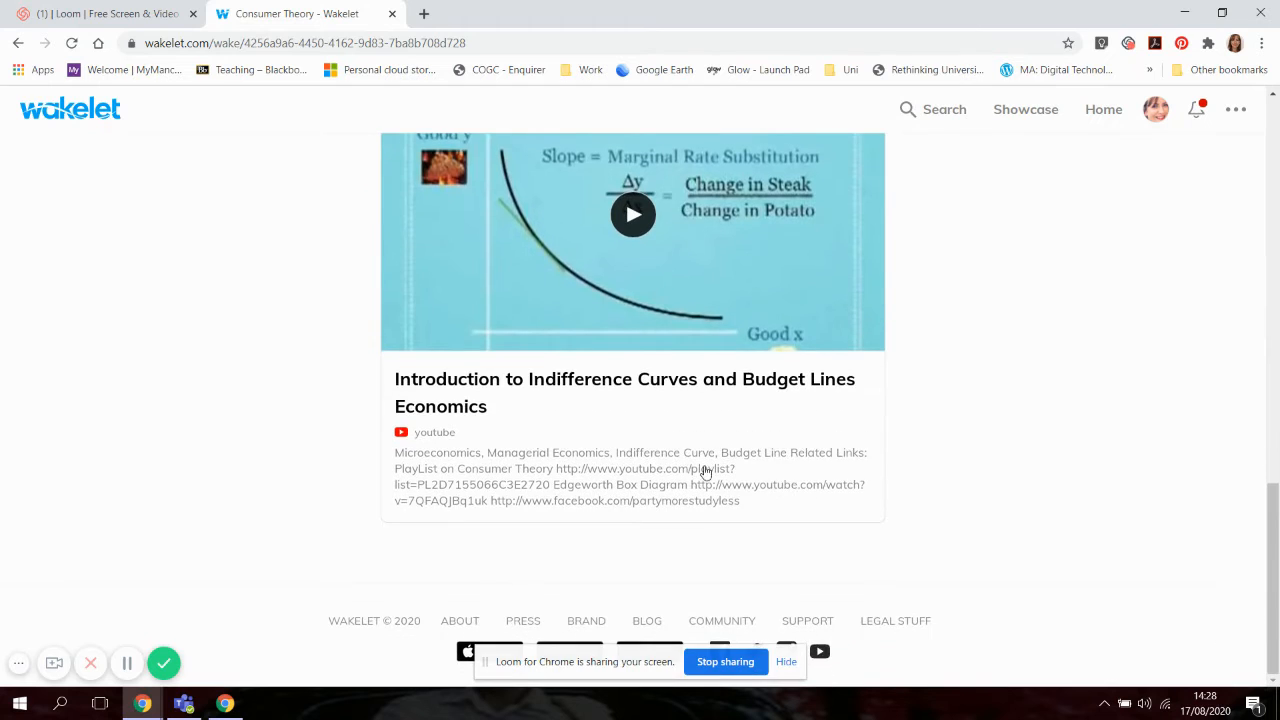
pyautogui.scroll(10, 745, 455)
pyautogui.scroll(4, 497, 205)
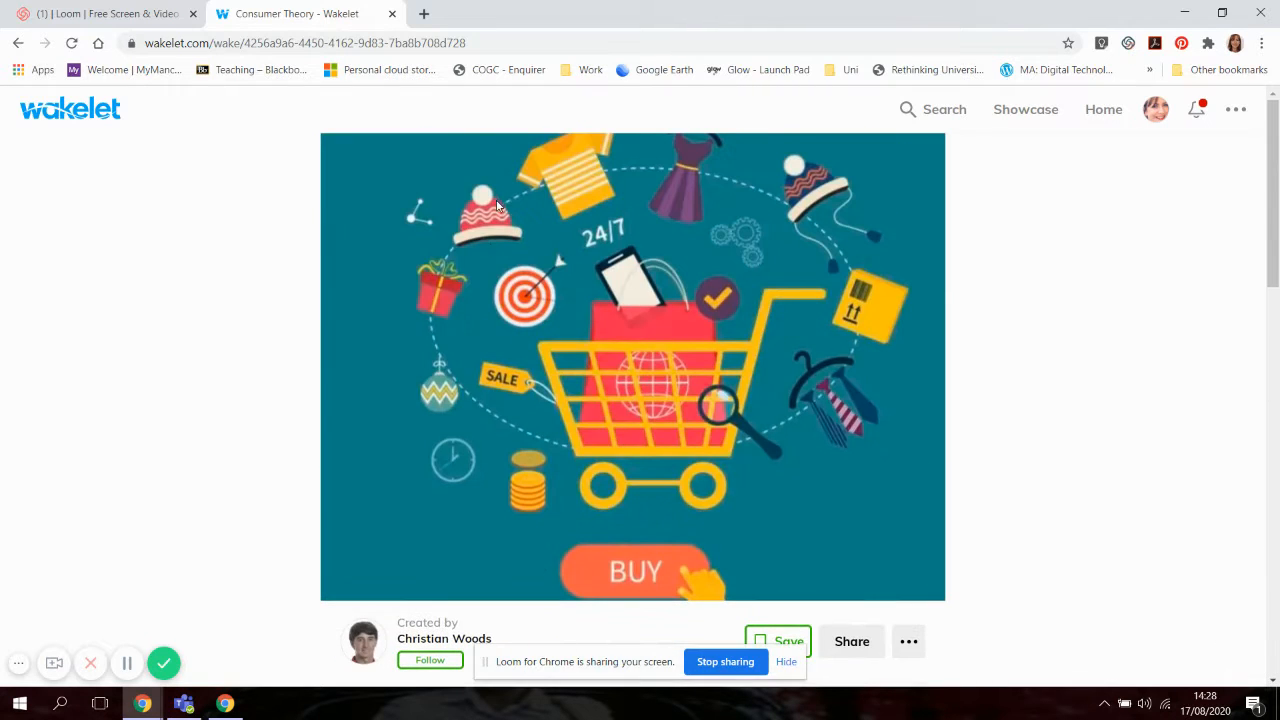
# Search Wakelet for "Shopping" and open the ONLINE SHOPPING collection with the pros and cons cover
pyautogui.click(932, 115)
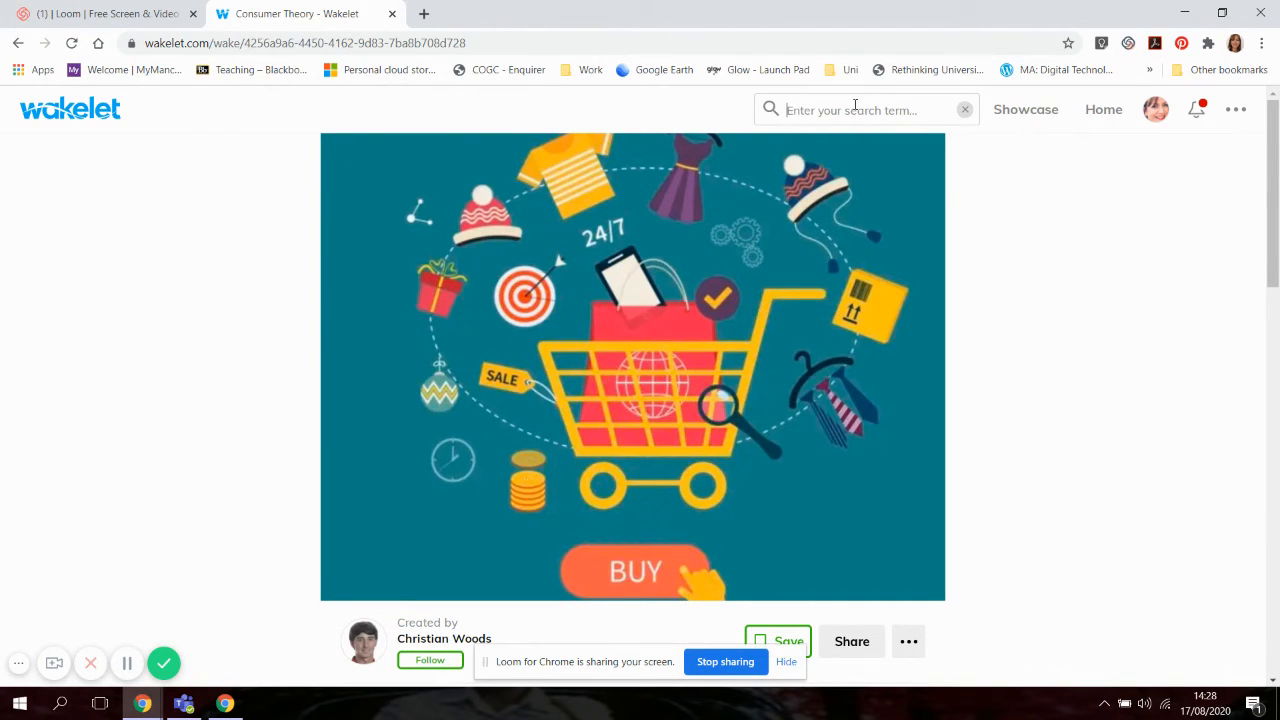
pyautogui.write('s')
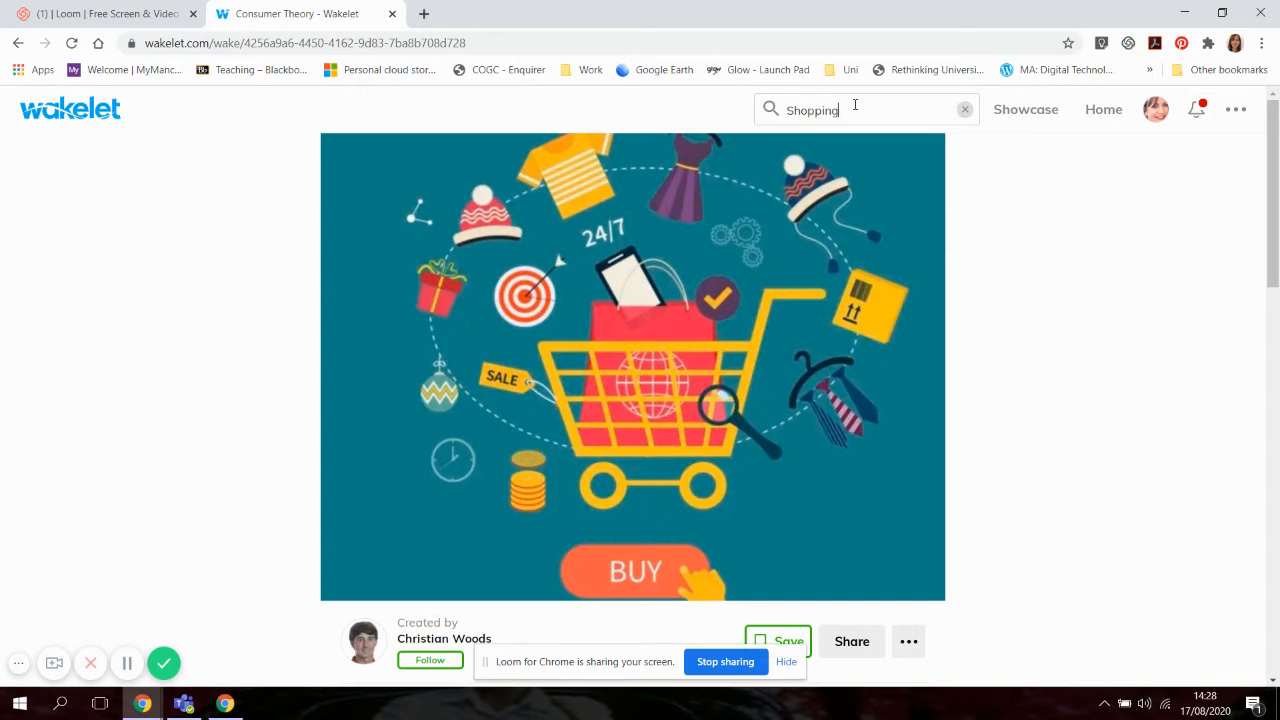
pyautogui.press('Return')
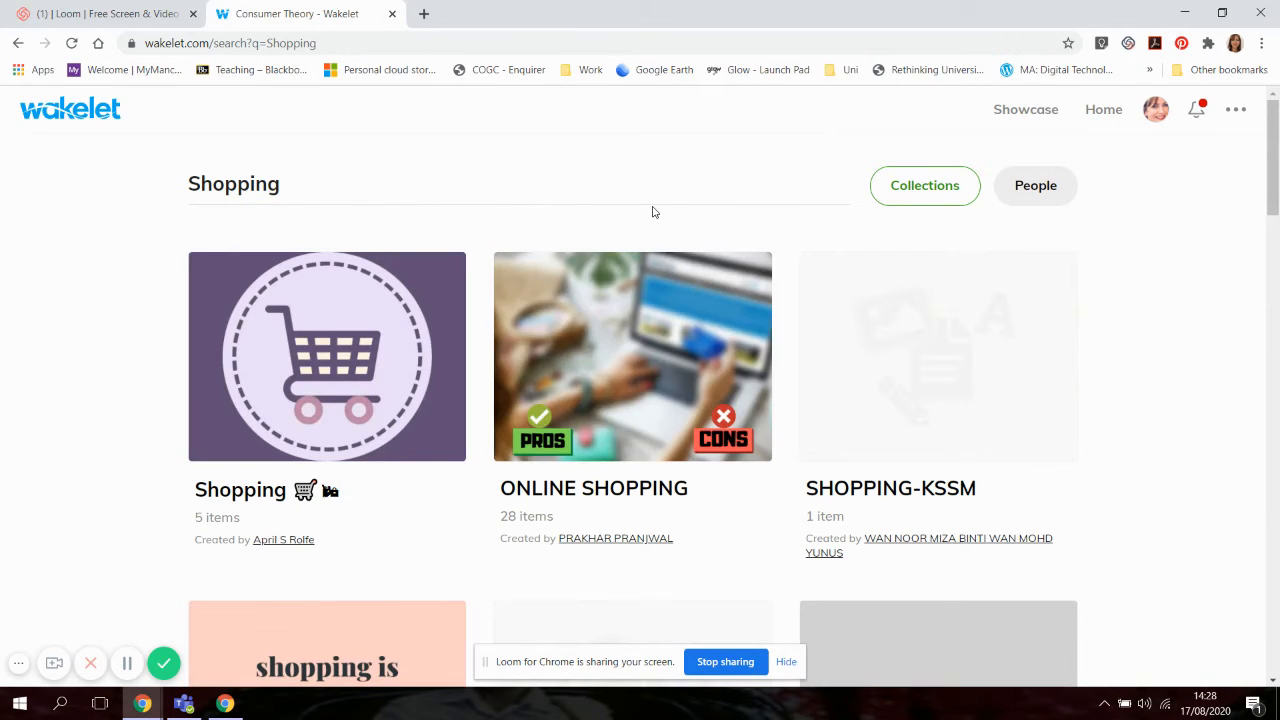
pyautogui.click(593, 428)
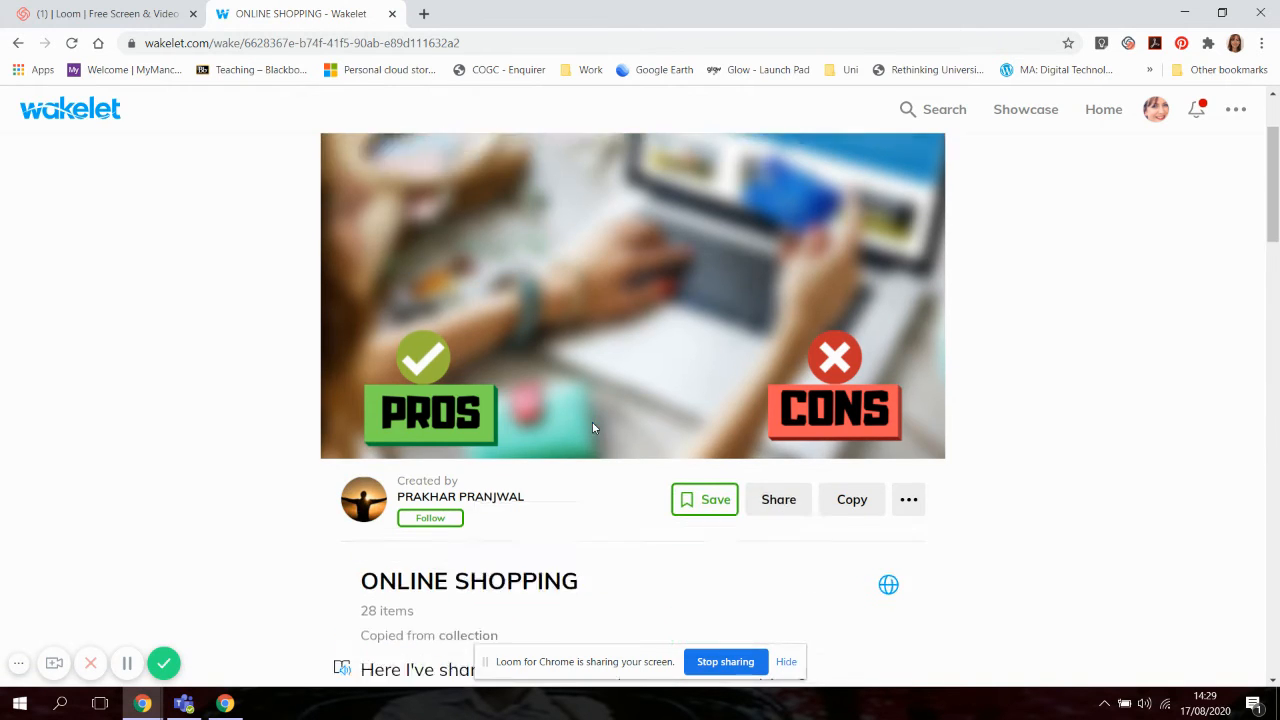
# Examine the ONLINE SHOPPING collection's save and copy options and its text items on the pros and cons of buying online
pyautogui.scroll(-4, 593, 428)
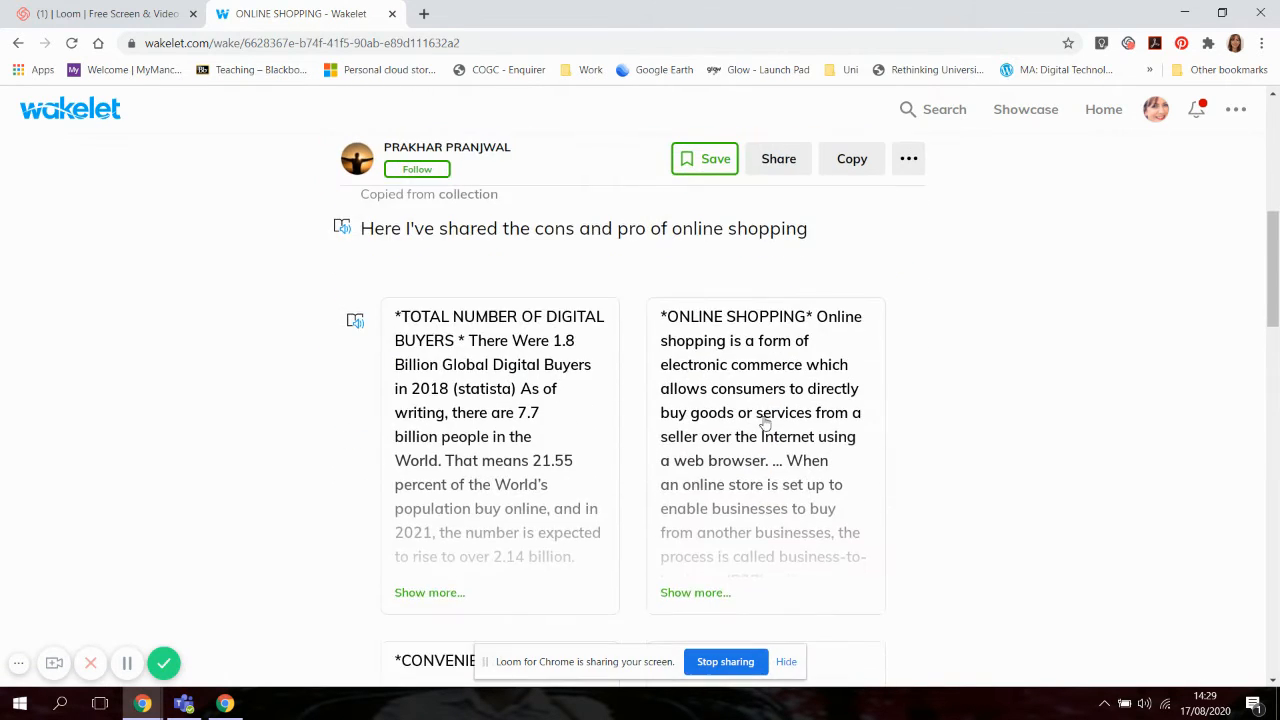
pyautogui.scroll(-3, 765, 424)
pyautogui.scroll(-2, 770, 422)
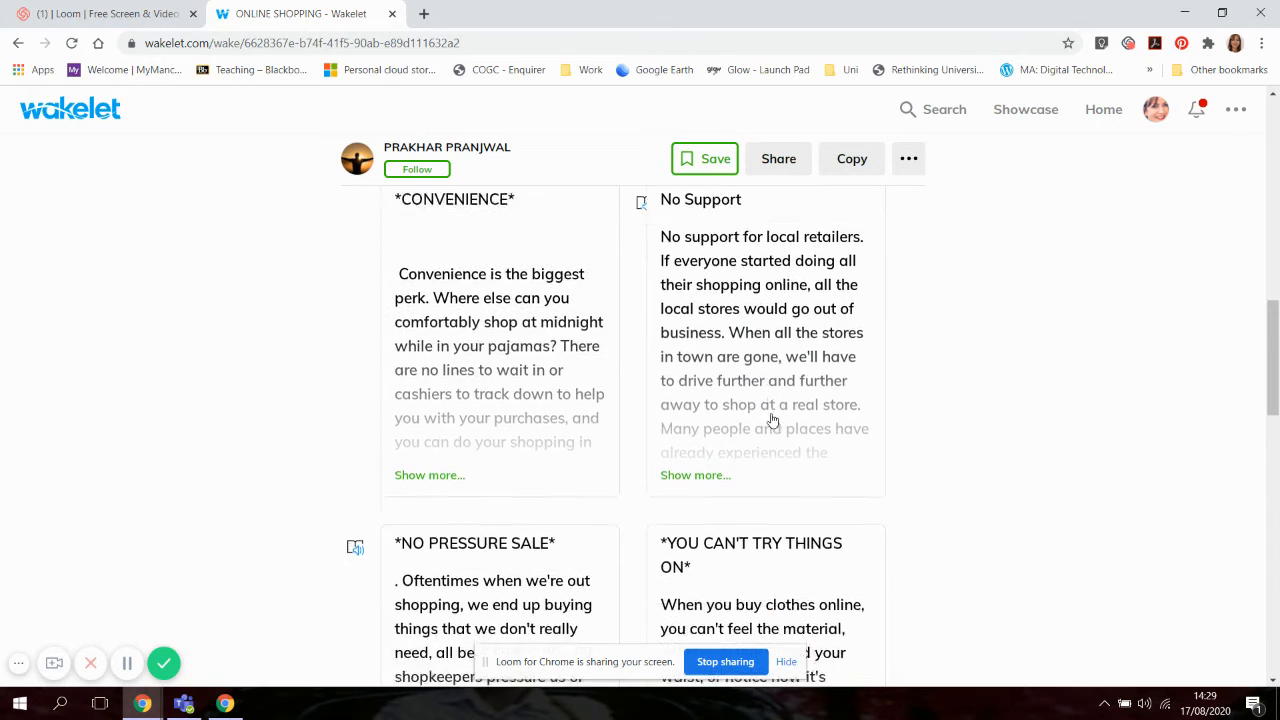
pyautogui.scroll(-2, 772, 420)
pyautogui.scroll(5, 717, 476)
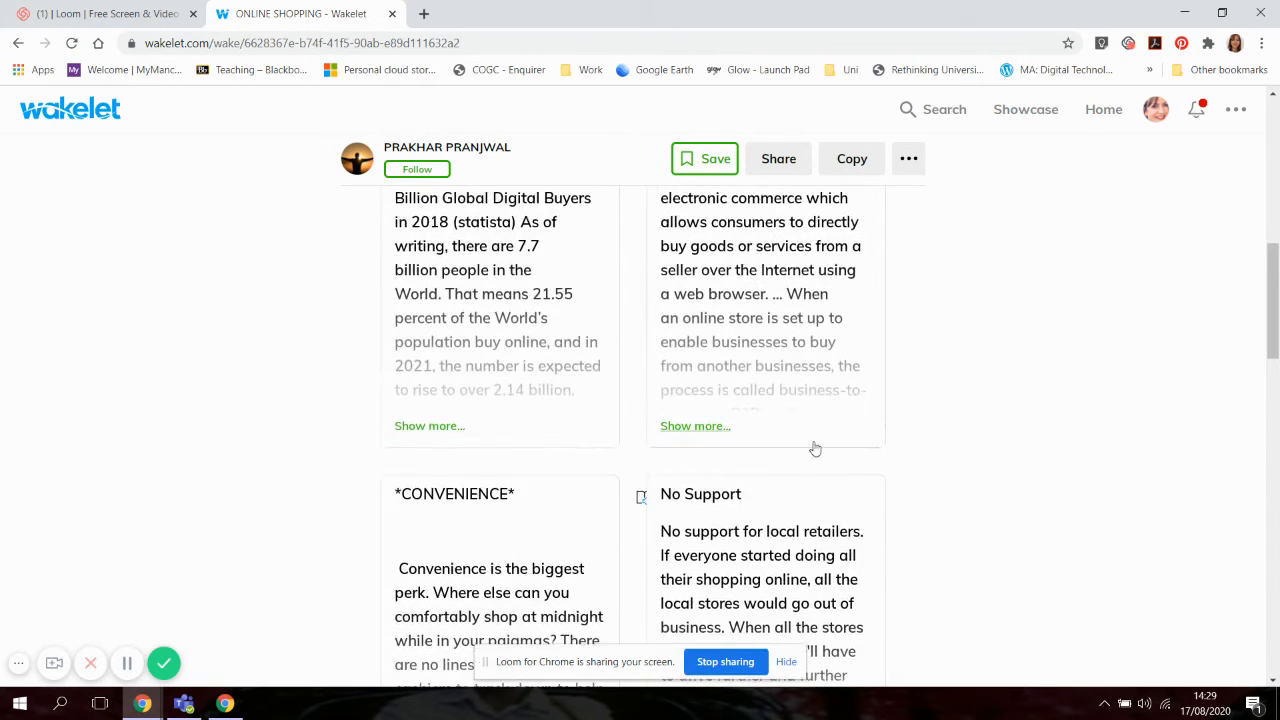
pyautogui.scroll(8, 770, 449)
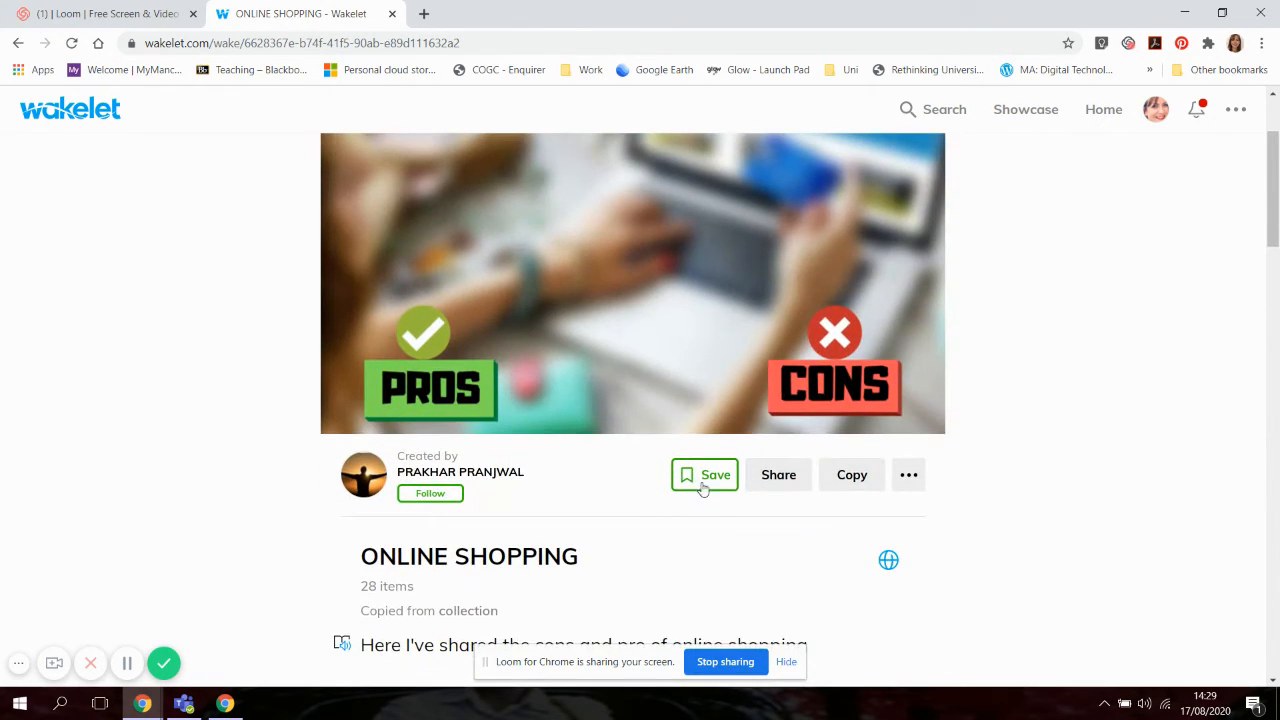
pyautogui.scroll(-2, 706, 490)
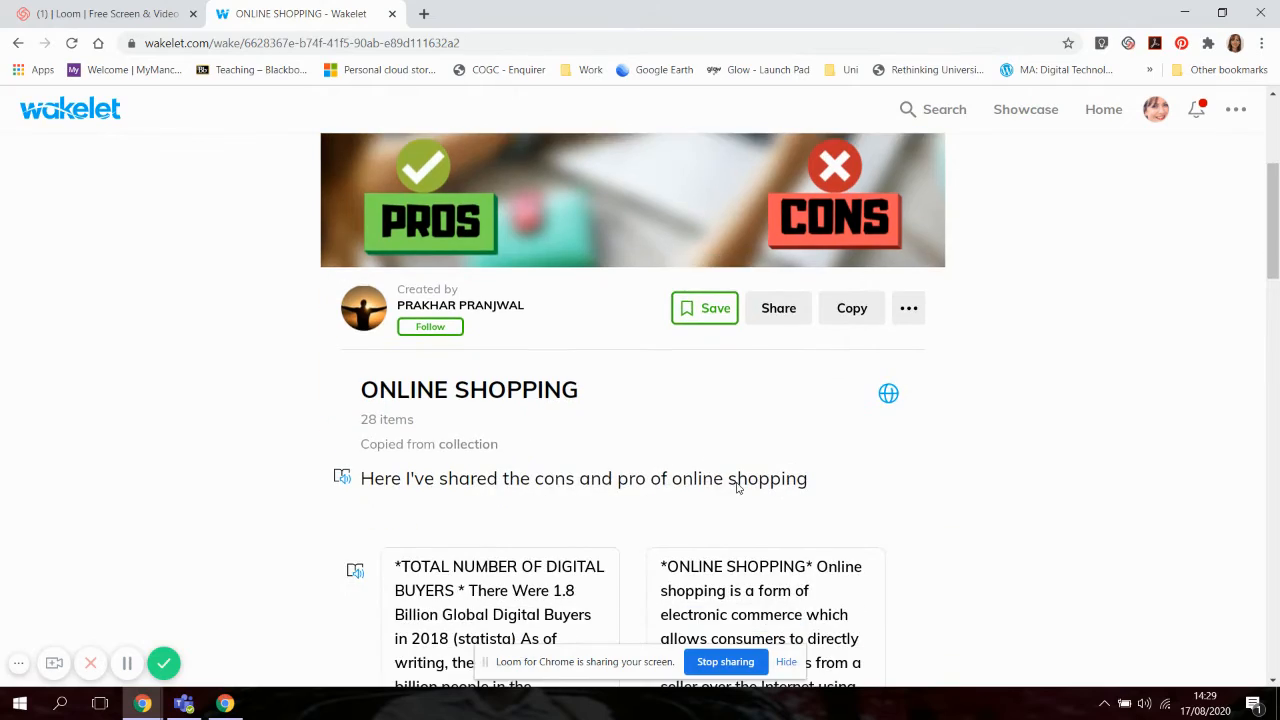
pyautogui.scroll(-4, 737, 487)
pyautogui.scroll(-9, 680, 488)
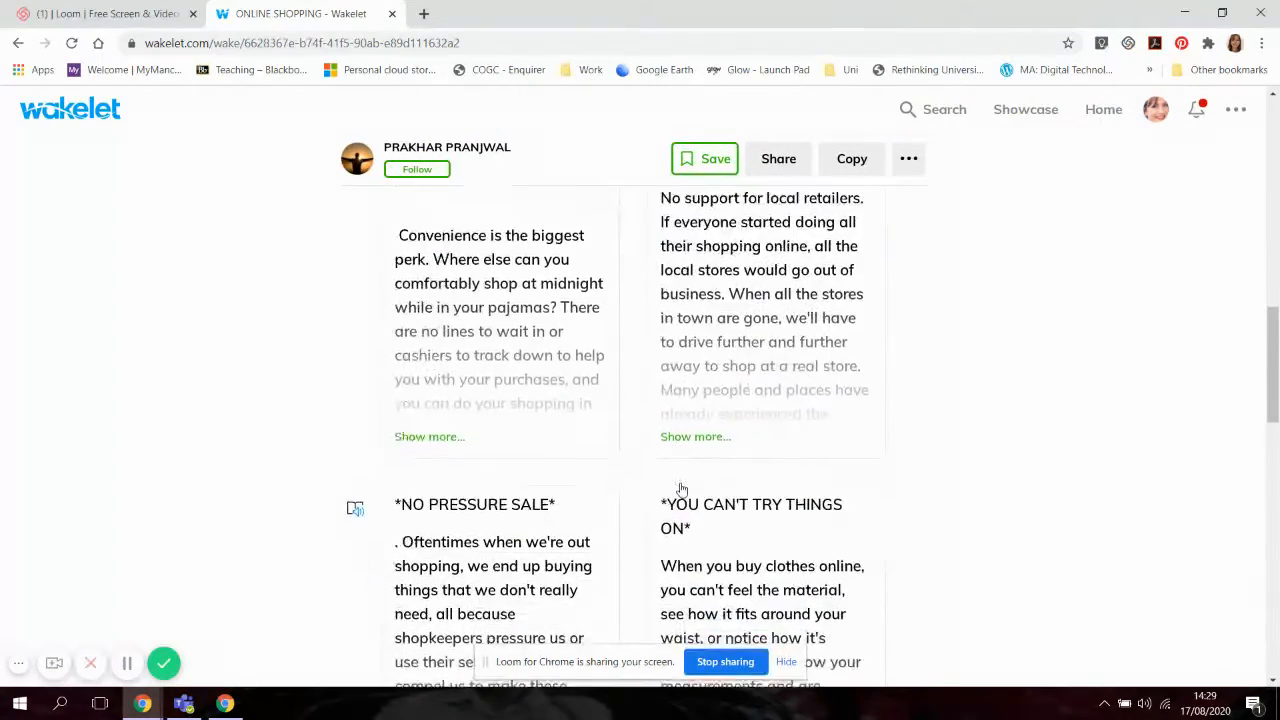
pyautogui.scroll(-6, 570, 488)
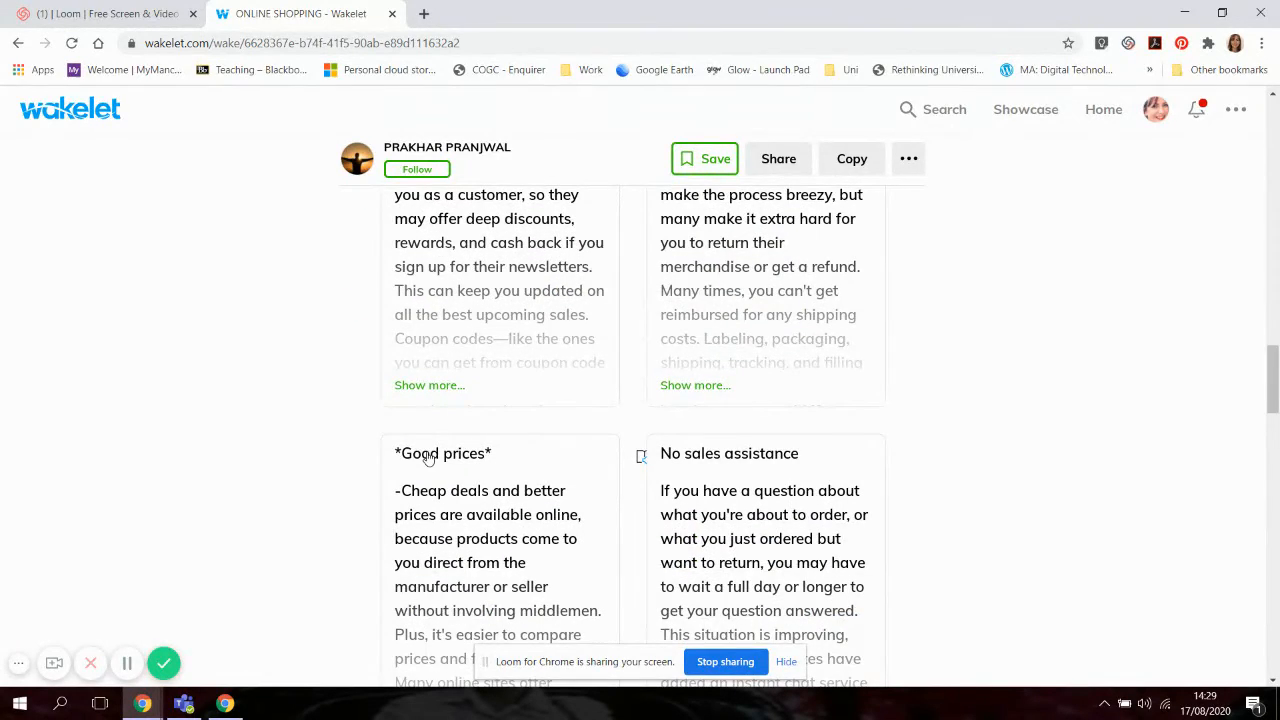
# Open the "Good prices" item and save it to the Video Example collection
pyautogui.click(427, 455)
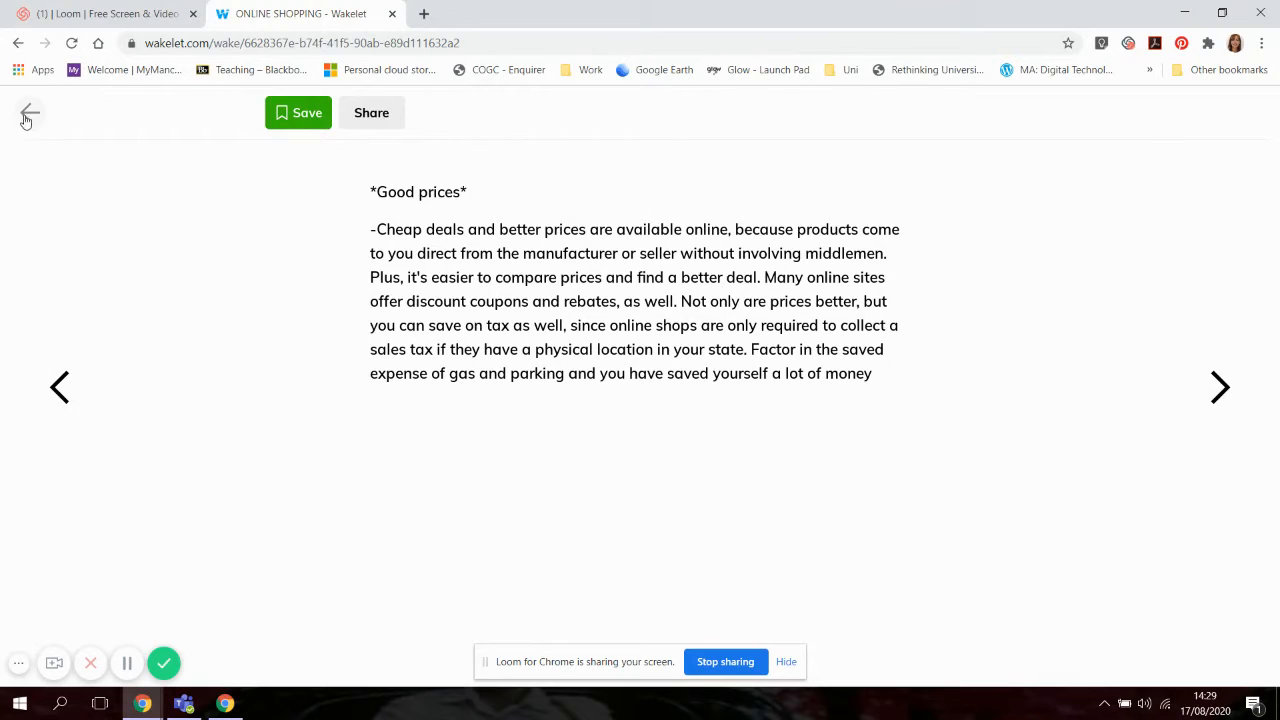
pyautogui.click(295, 119)
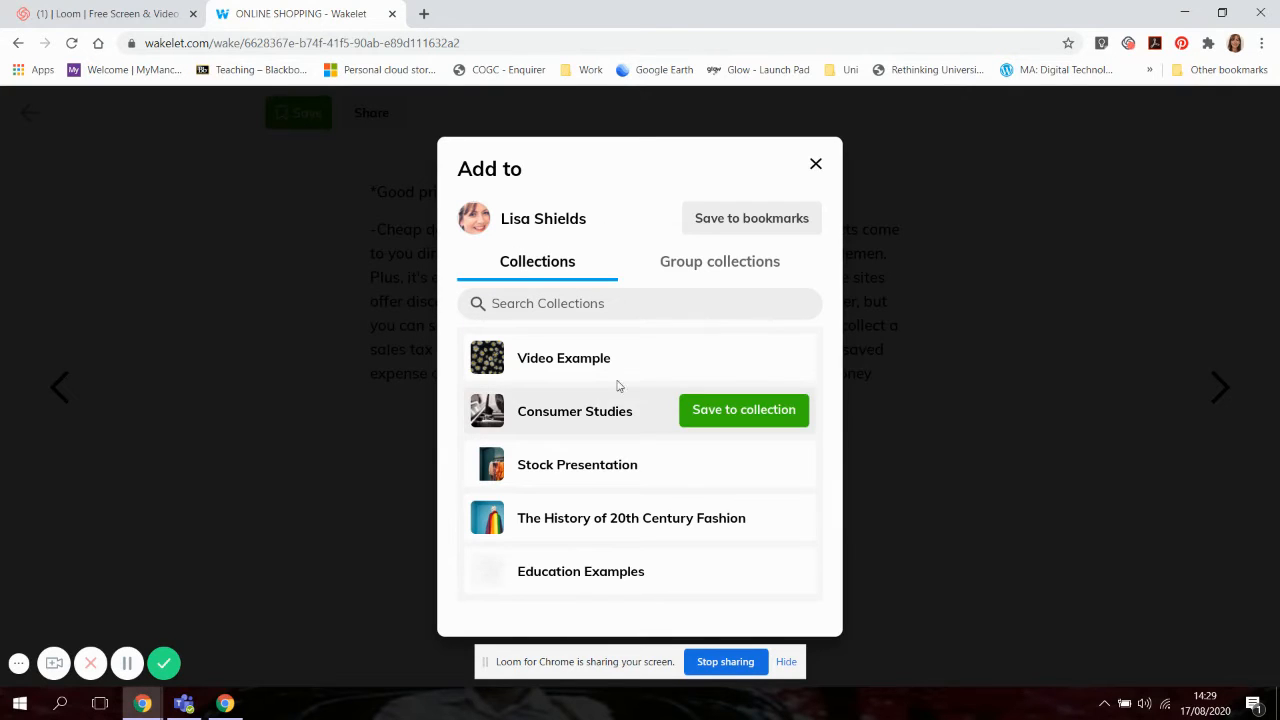
pyautogui.click(734, 363)
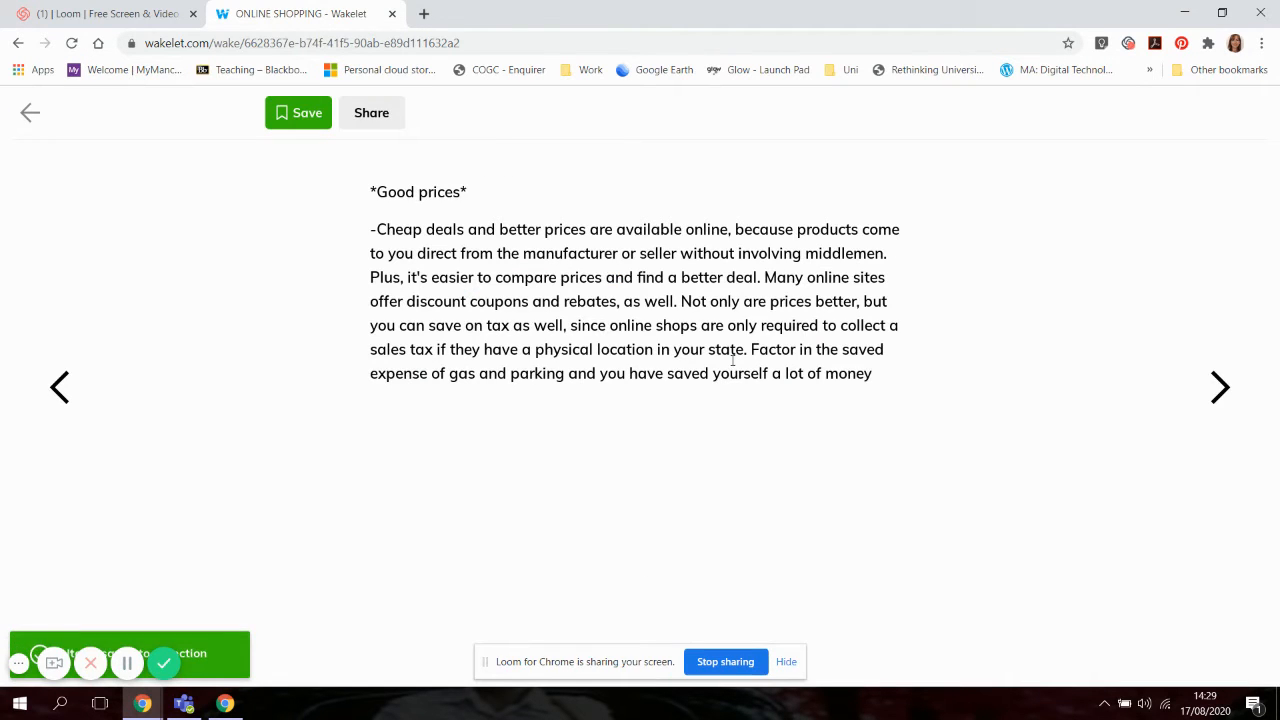
# View the preceding item about returns, and go back to the top of the ONLINE SHOPPING collection
pyautogui.click(60, 388)
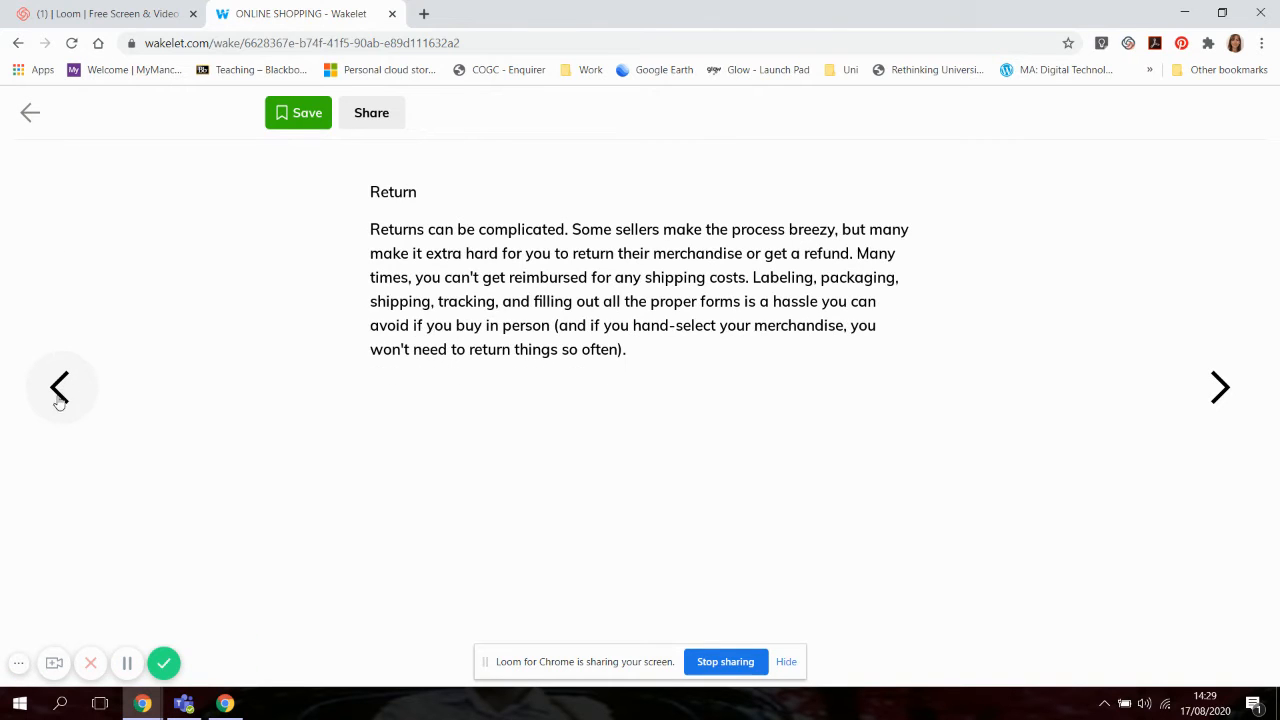
pyautogui.click(33, 117)
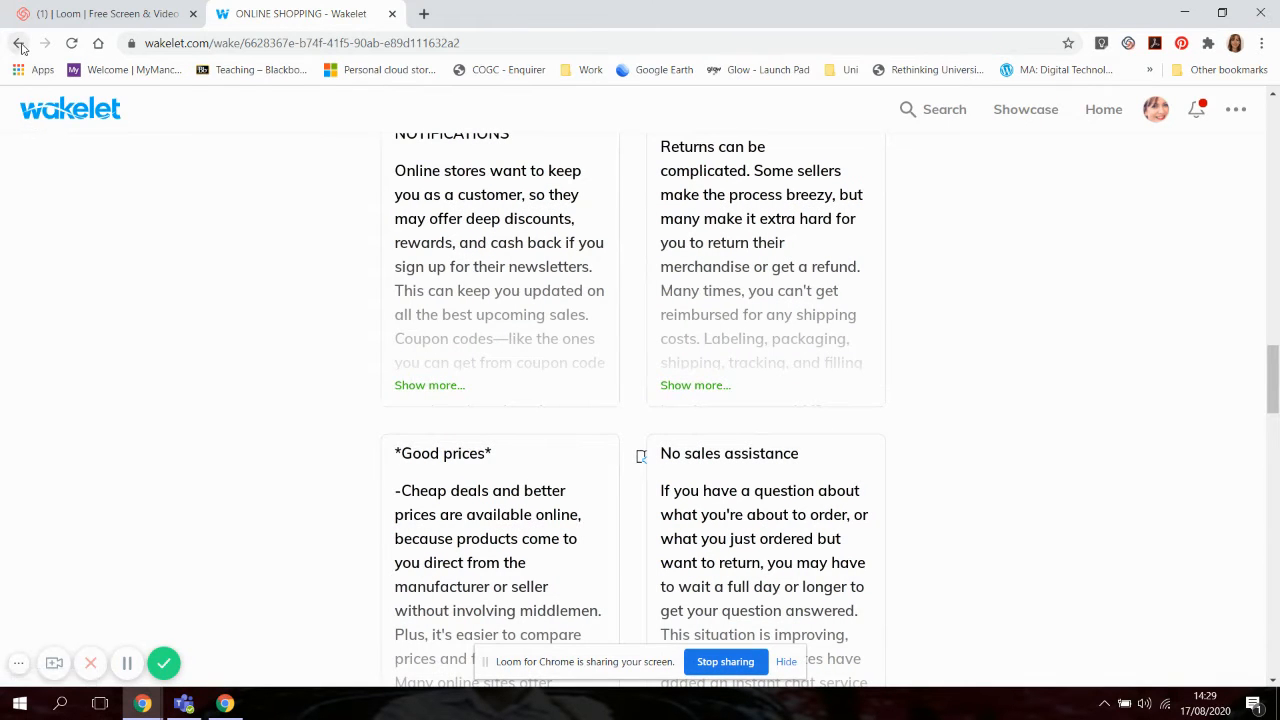
pyautogui.scroll(8, 265, 430)
pyautogui.scroll(10, 276, 441)
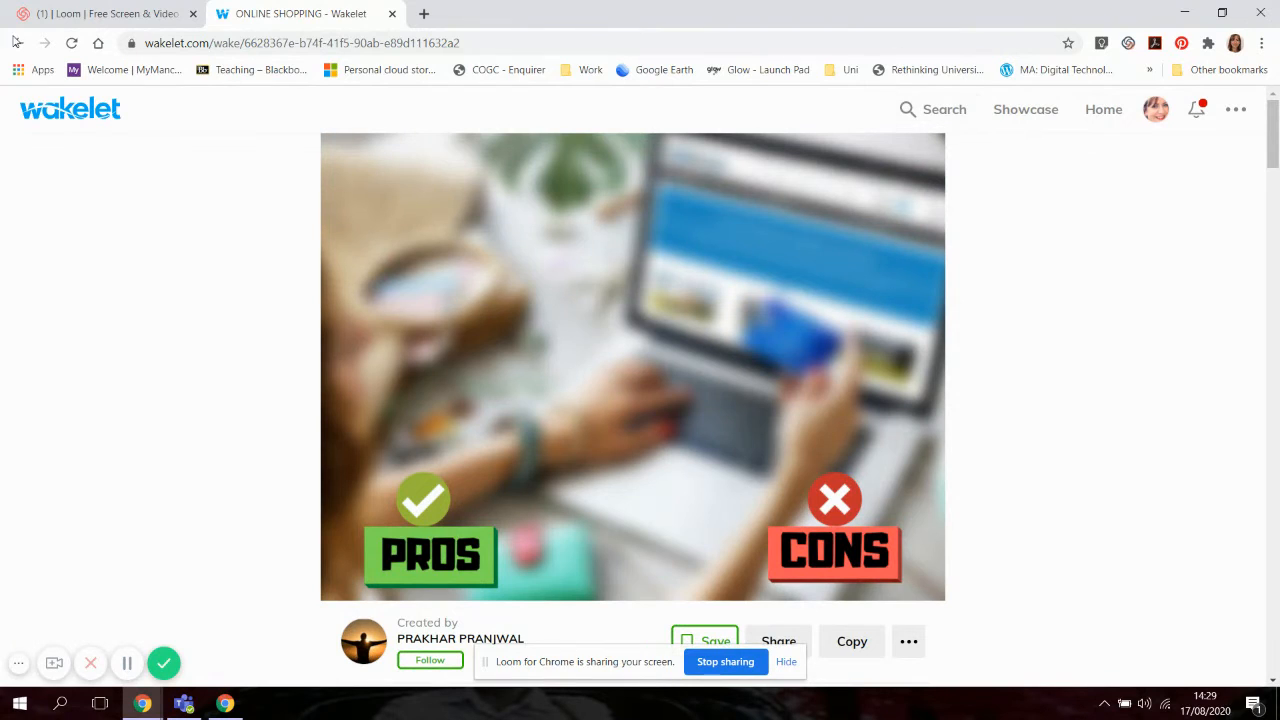
# Open the Video Example collection from the home page and change its visibility to Public
pyautogui.click(77, 118)
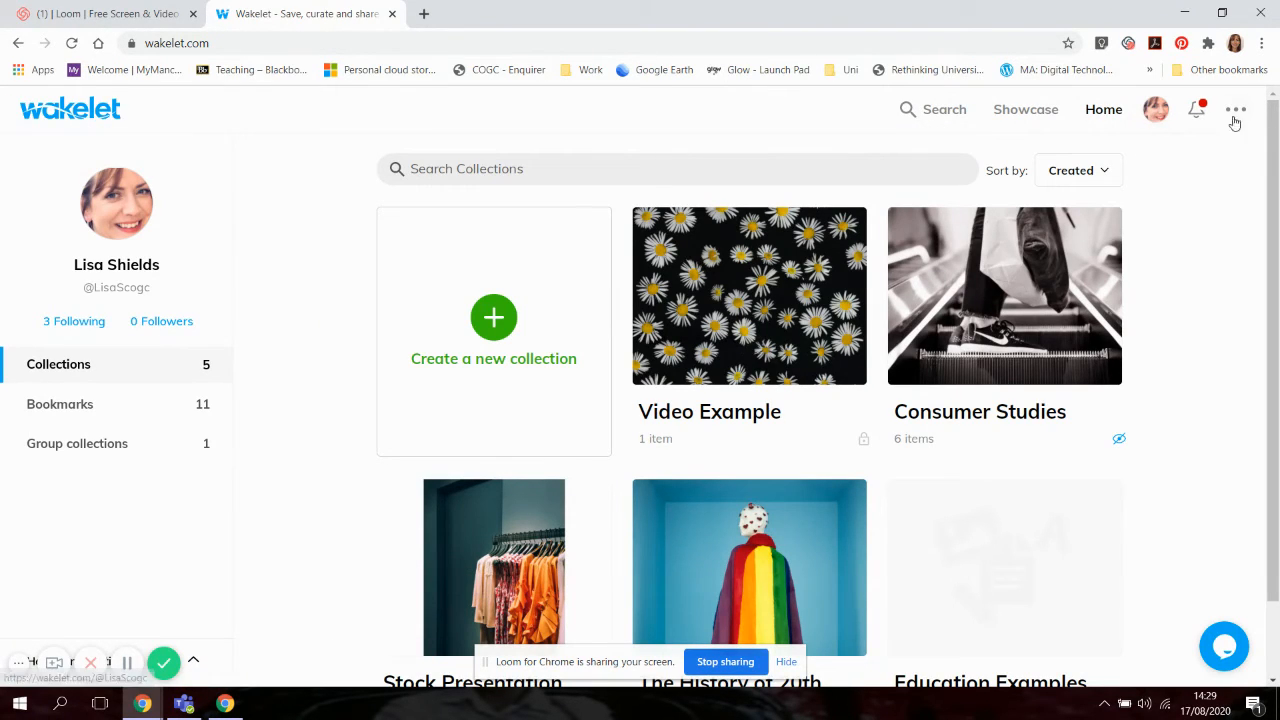
pyautogui.click(798, 342)
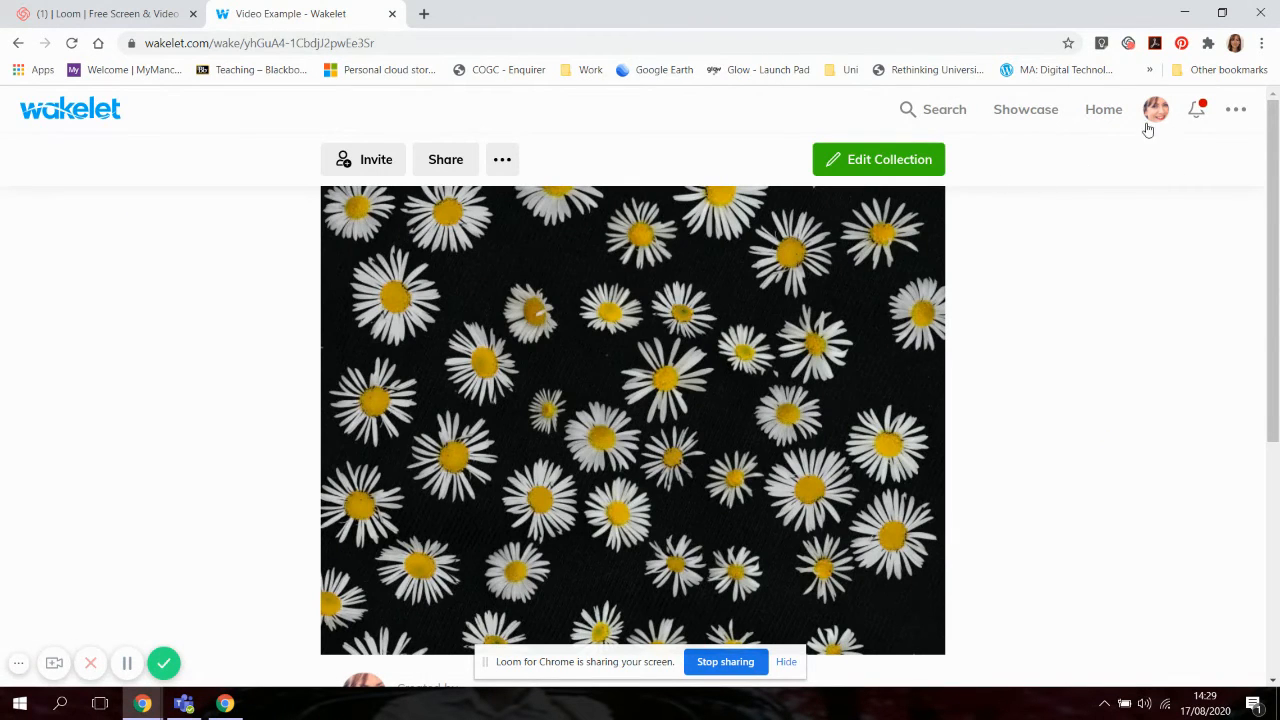
pyautogui.click(504, 164)
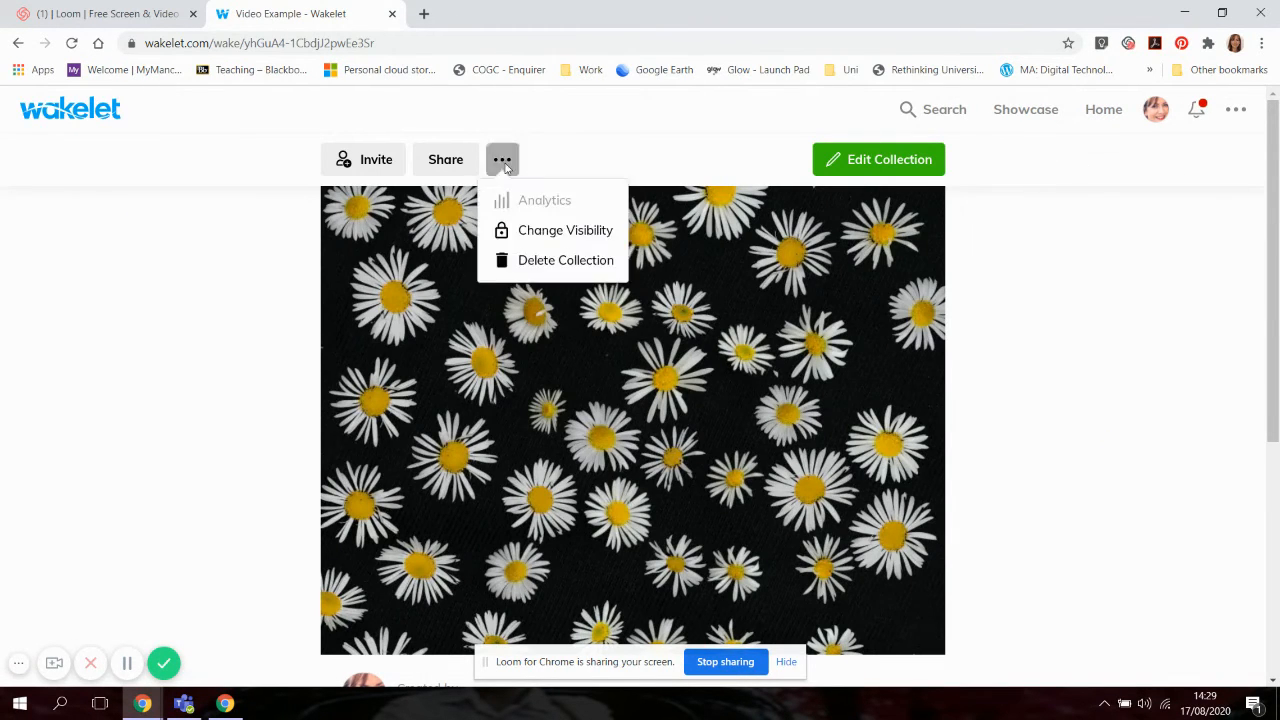
pyautogui.click(565, 231)
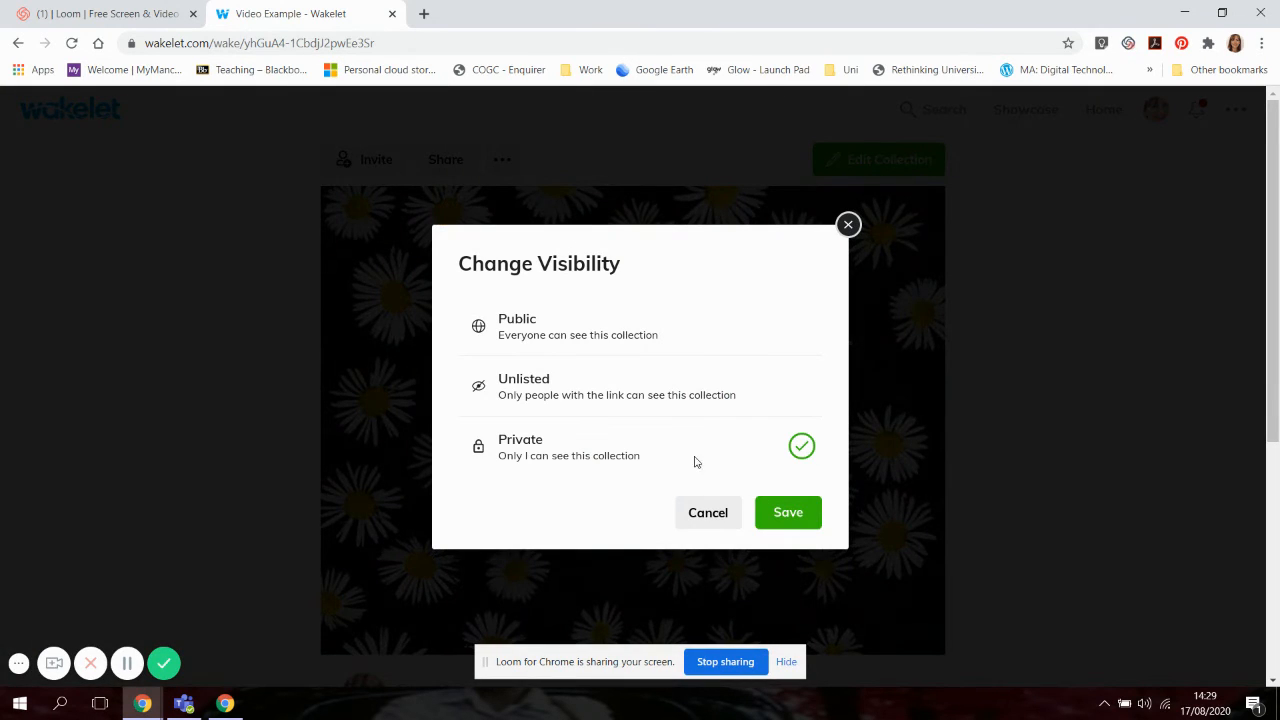
pyautogui.click(619, 338)
pyautogui.click(795, 514)
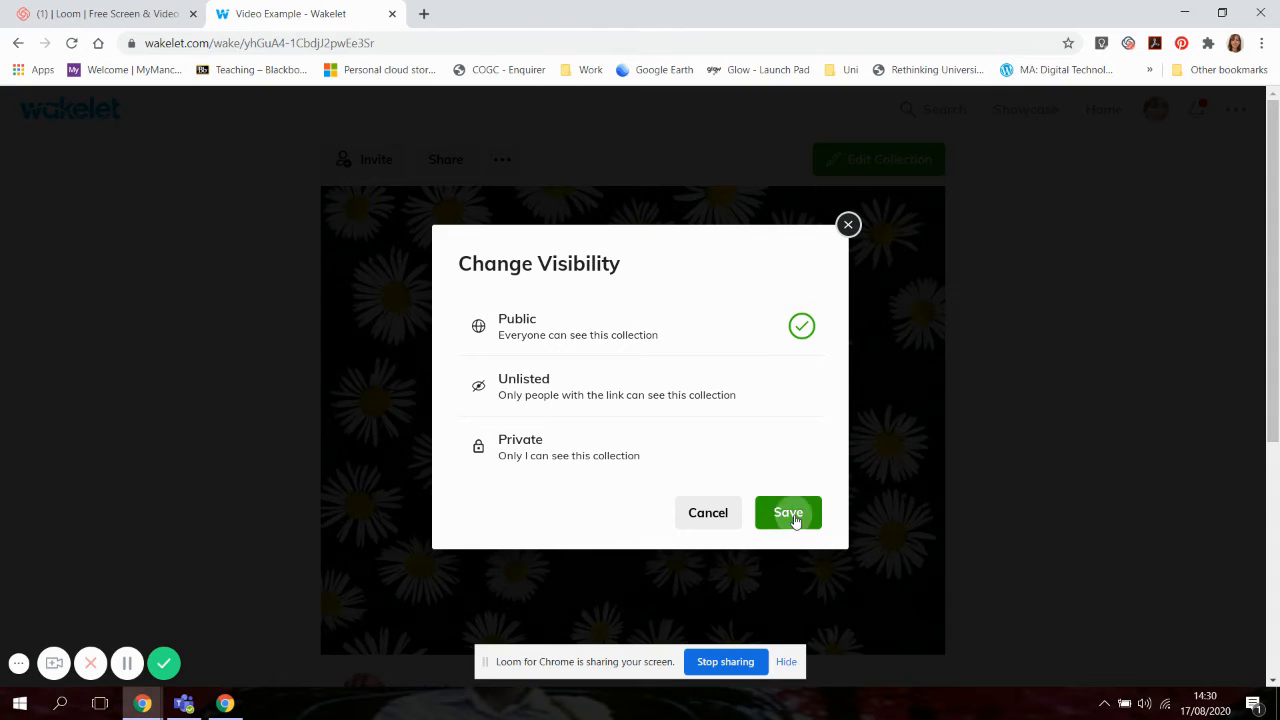
pyautogui.scroll(-4, 785, 500)
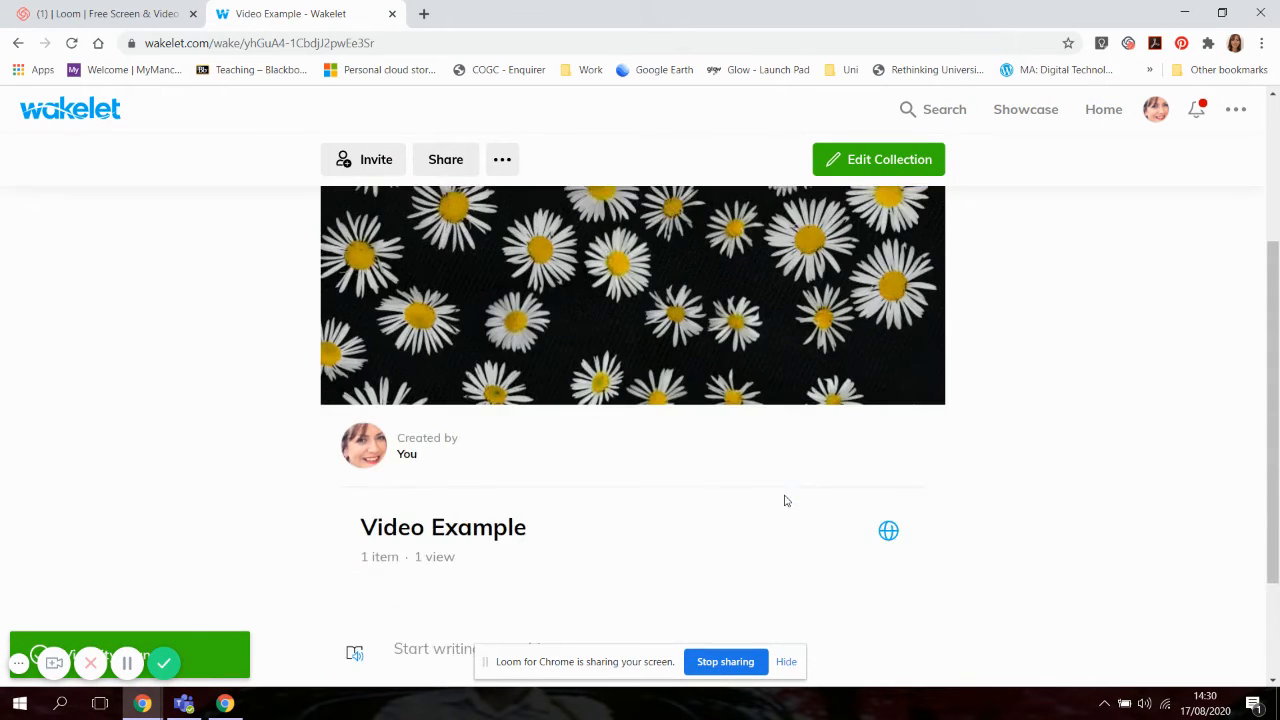
pyautogui.scroll(4, 785, 496)
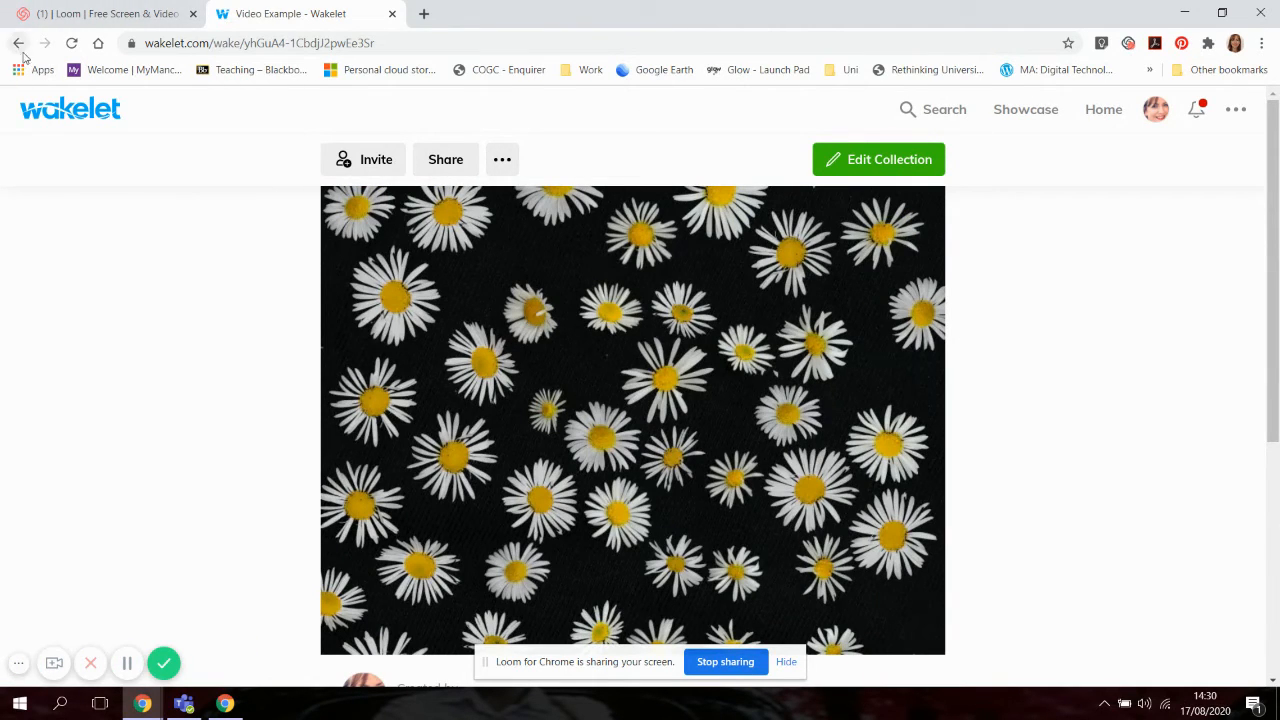
# Open the Consumer Studies collection from the home page and look through its articles, text and video
pyautogui.click(79, 114)
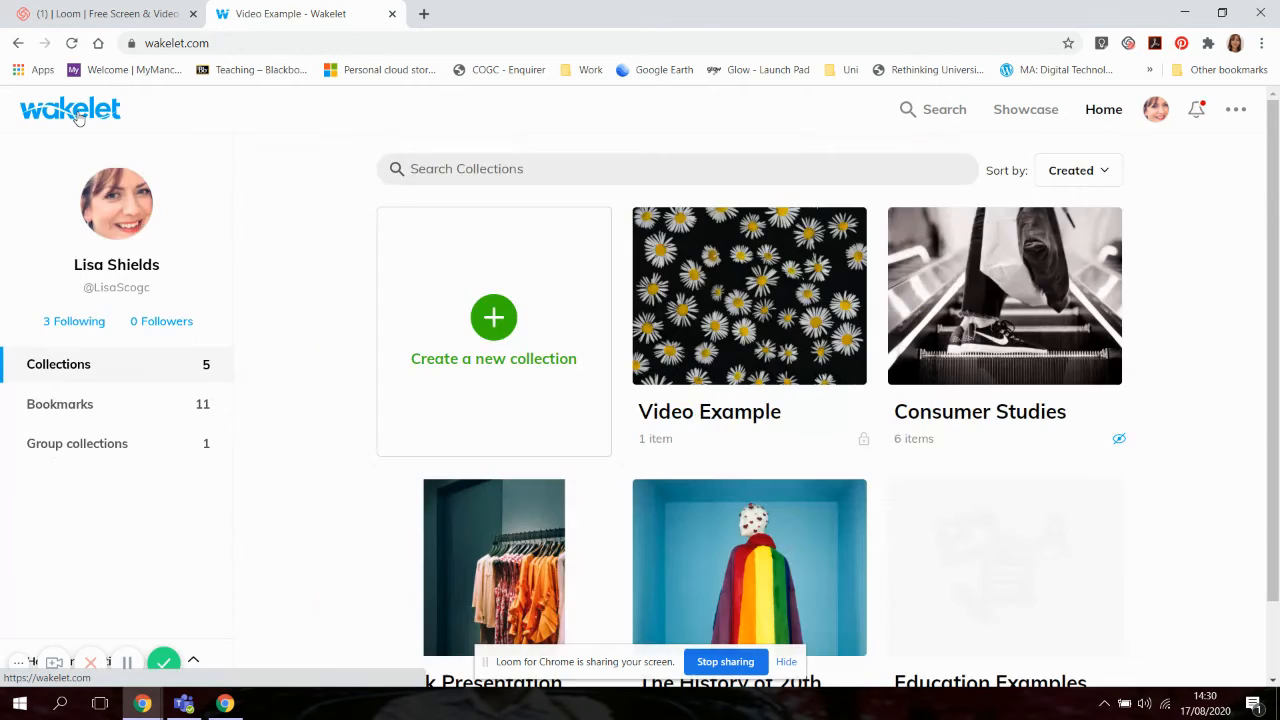
pyautogui.click(985, 423)
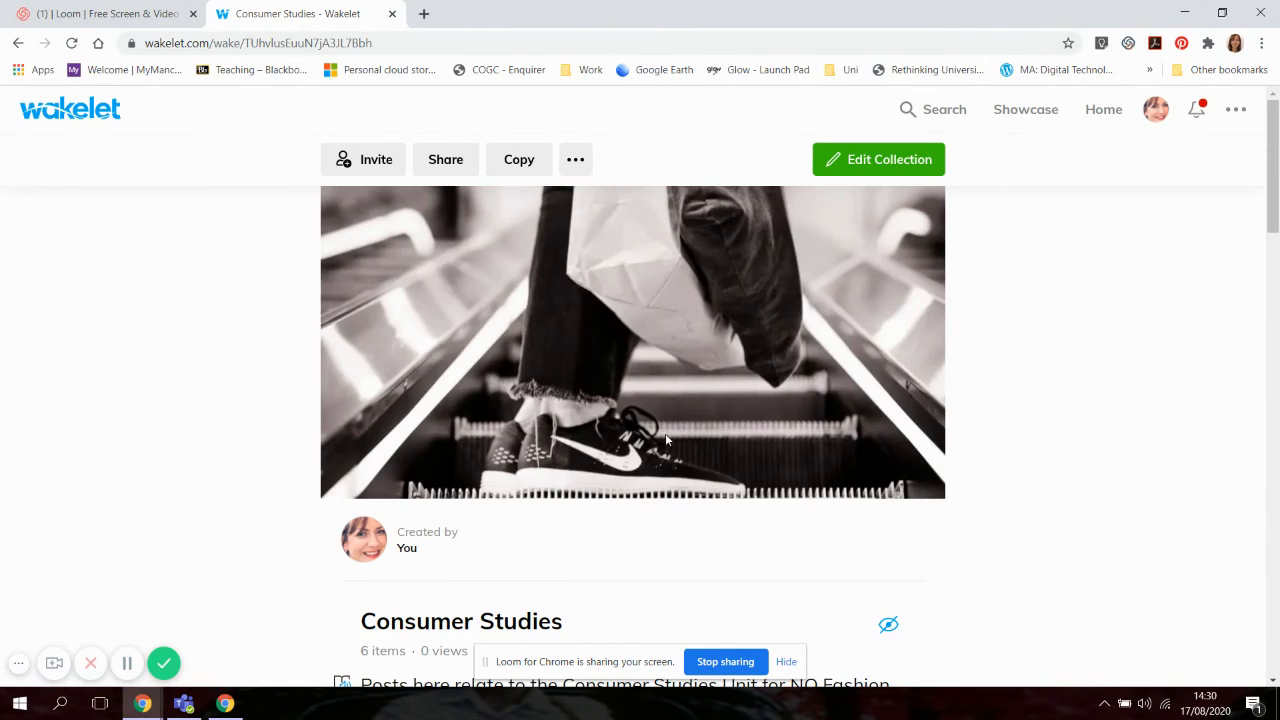
pyautogui.scroll(-5, 660, 437)
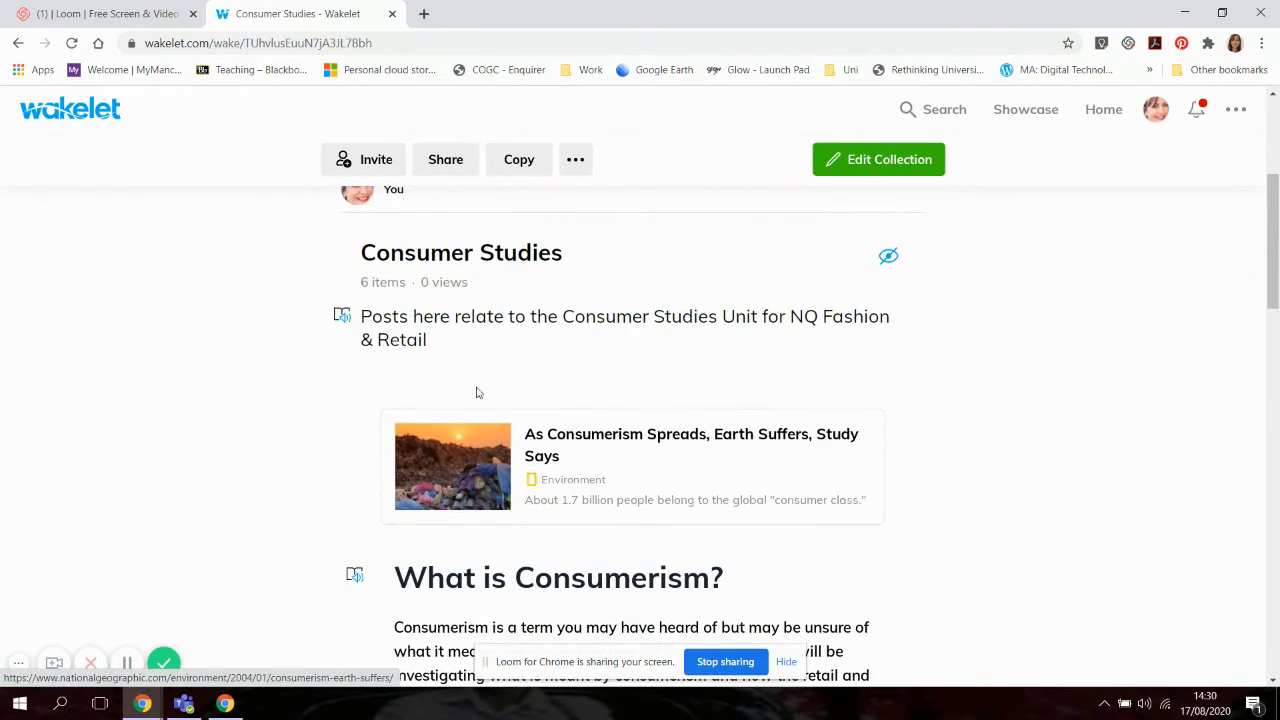
pyautogui.scroll(-2, 678, 366)
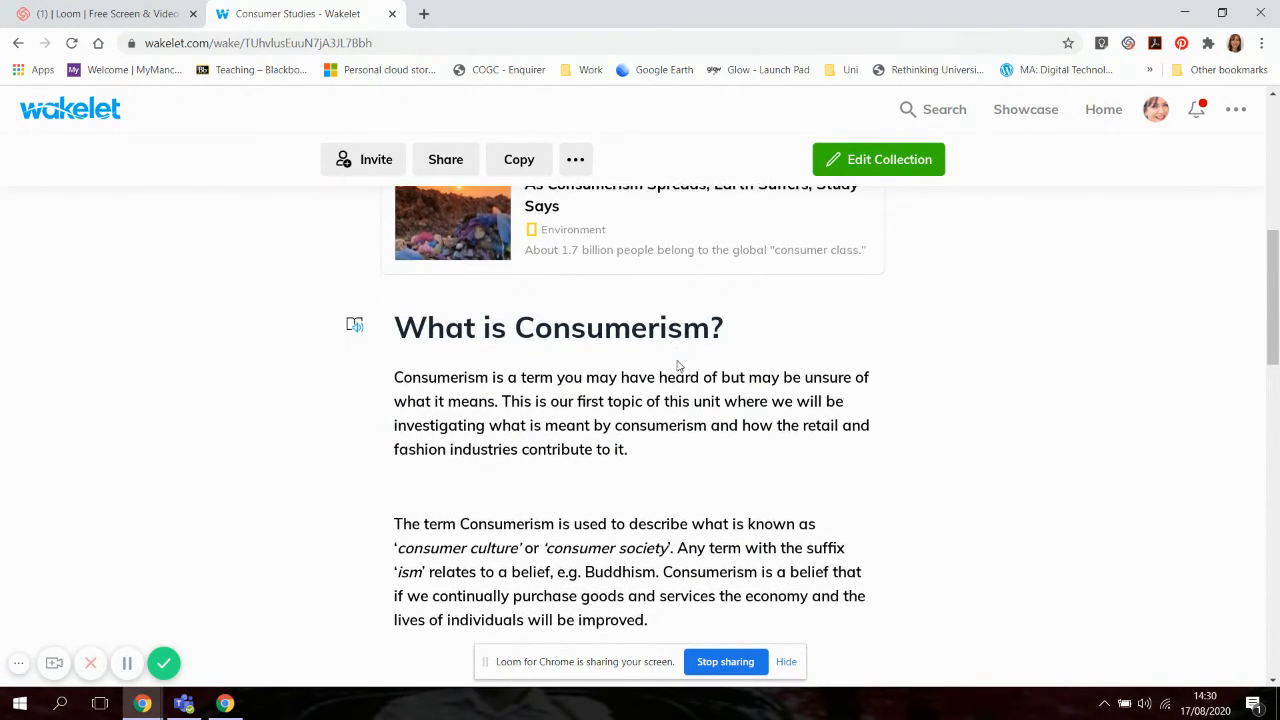
pyautogui.scroll(-7, 675, 366)
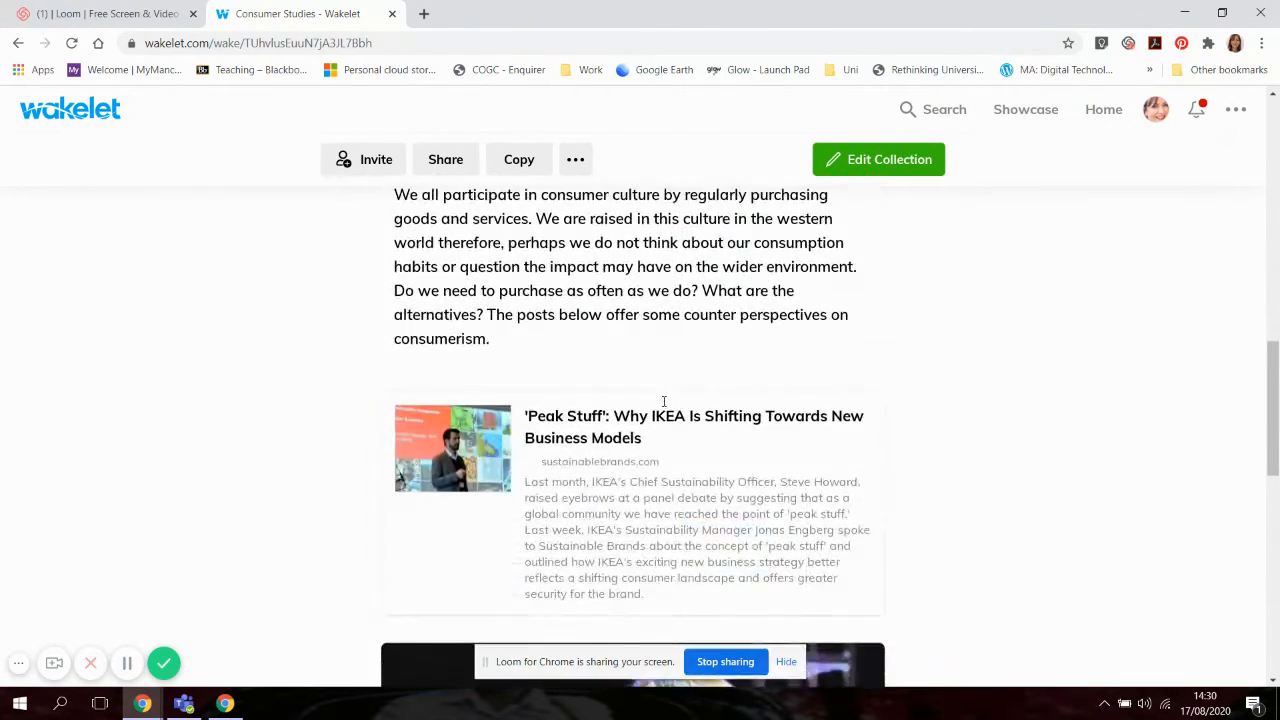
pyautogui.scroll(-4, 713, 418)
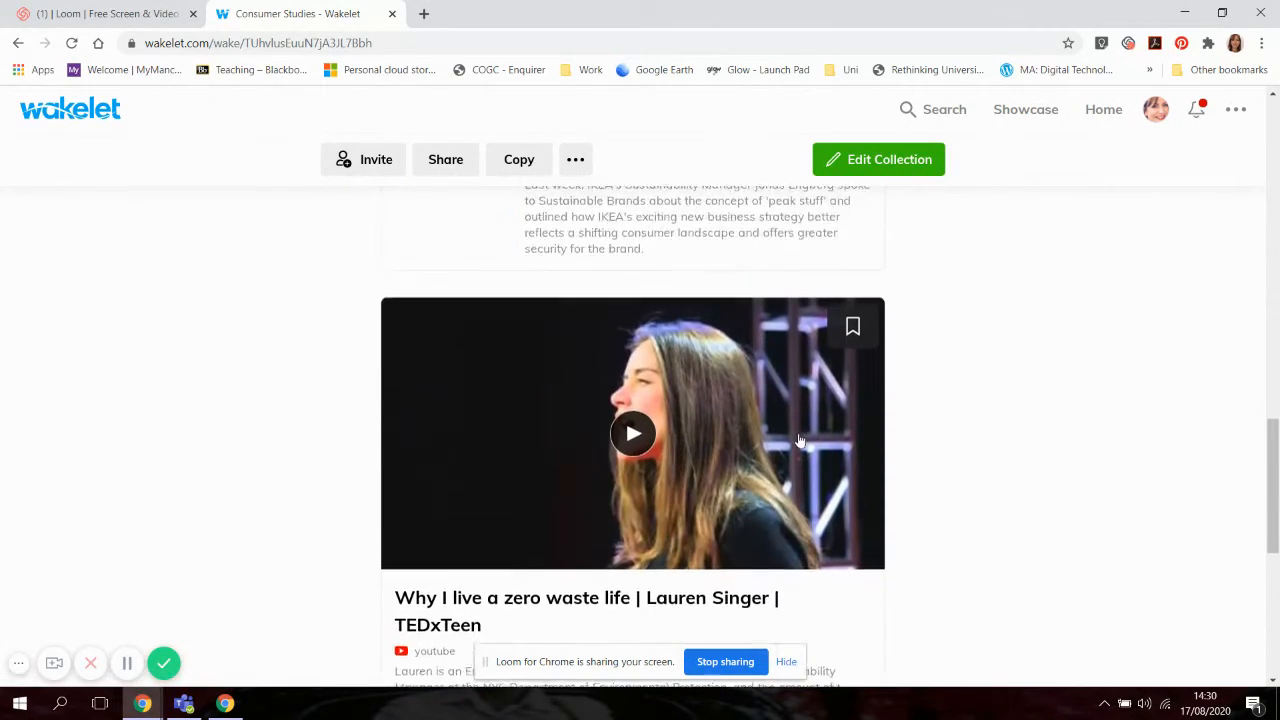
# View the remaining items at the end of the Consumer Studies collection, and go back to its cover image
pyautogui.scroll(-4, 813, 443)
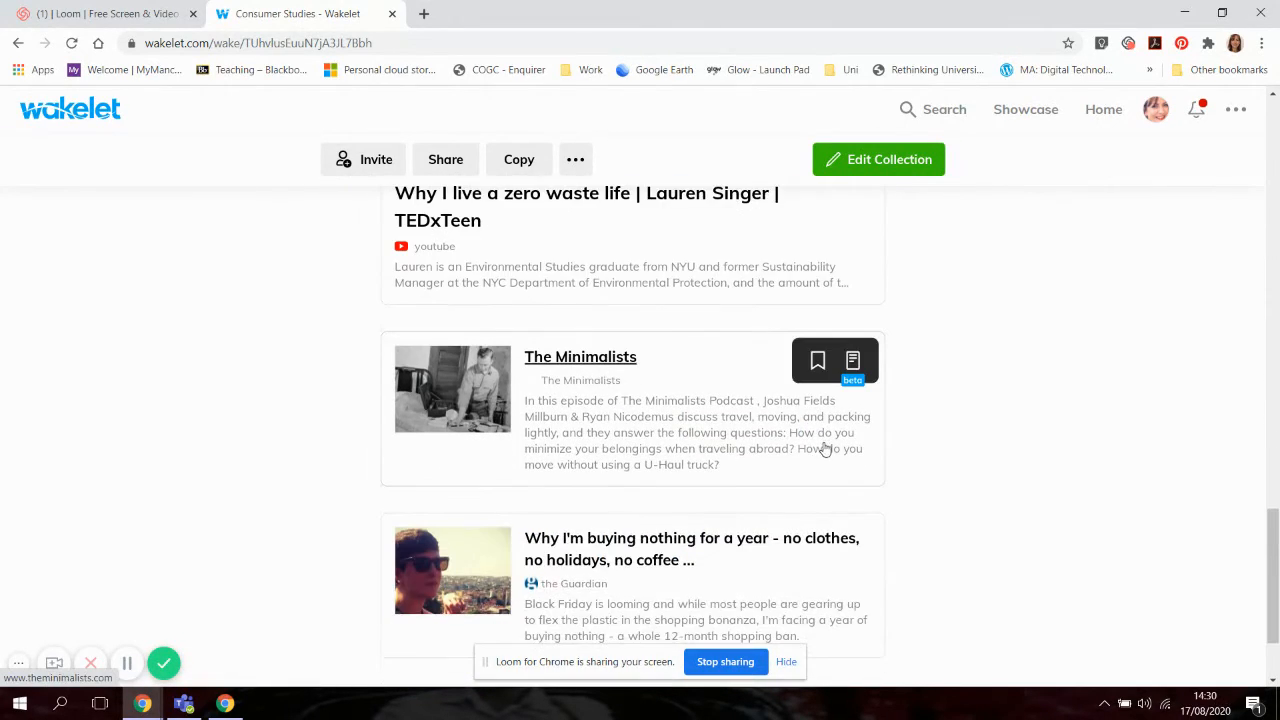
pyautogui.scroll(-2, 709, 448)
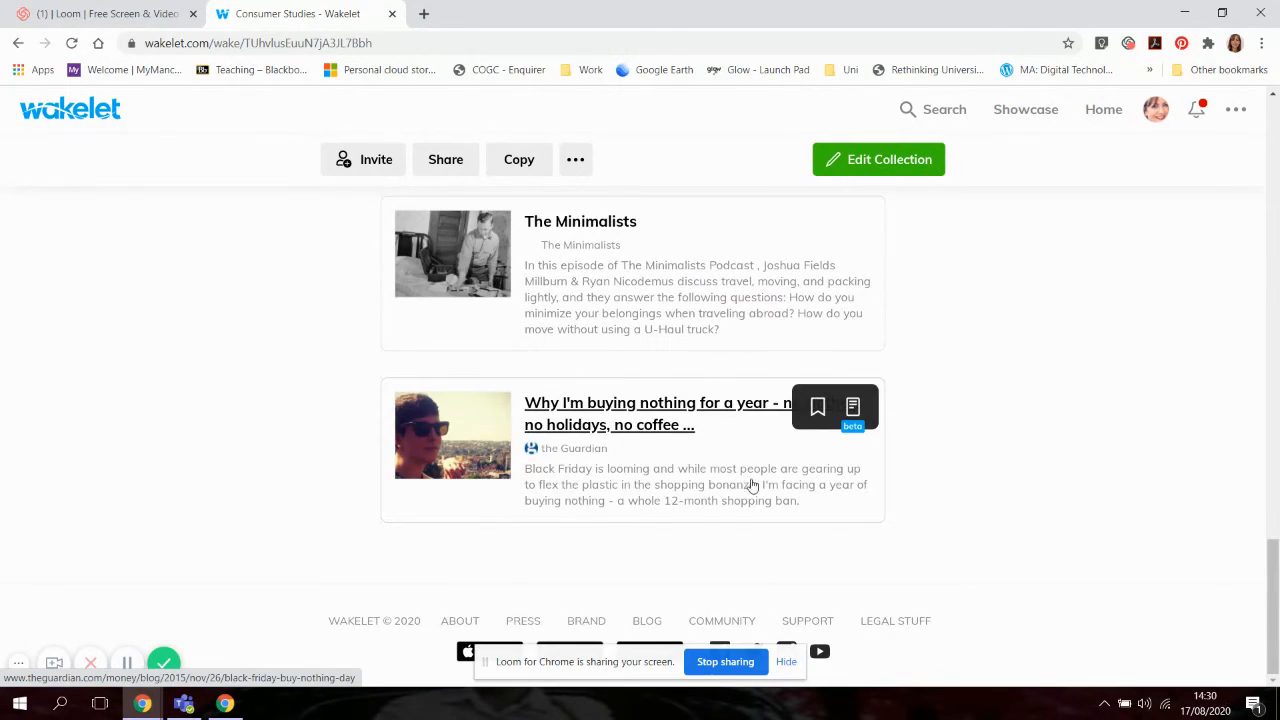
pyautogui.scroll(15, 718, 413)
pyautogui.scroll(5, 718, 413)
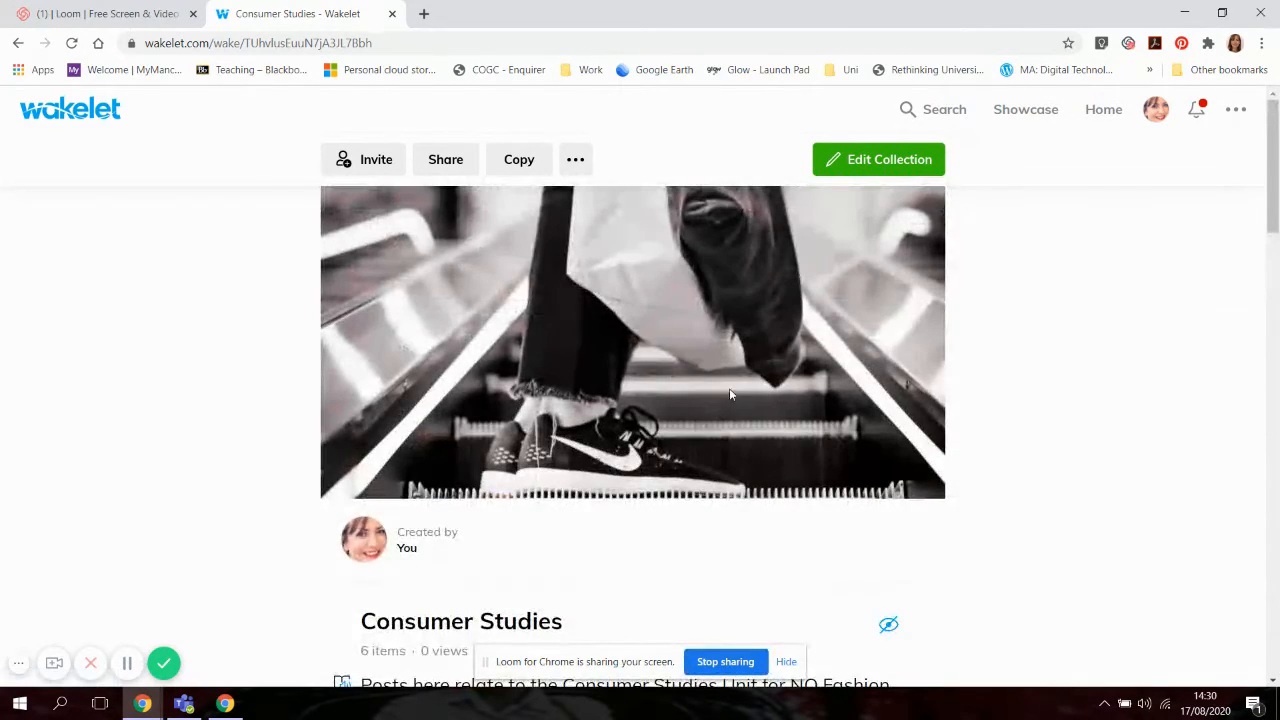
# Return to the Wakelet home page and look over the collections listed there
pyautogui.click(80, 116)
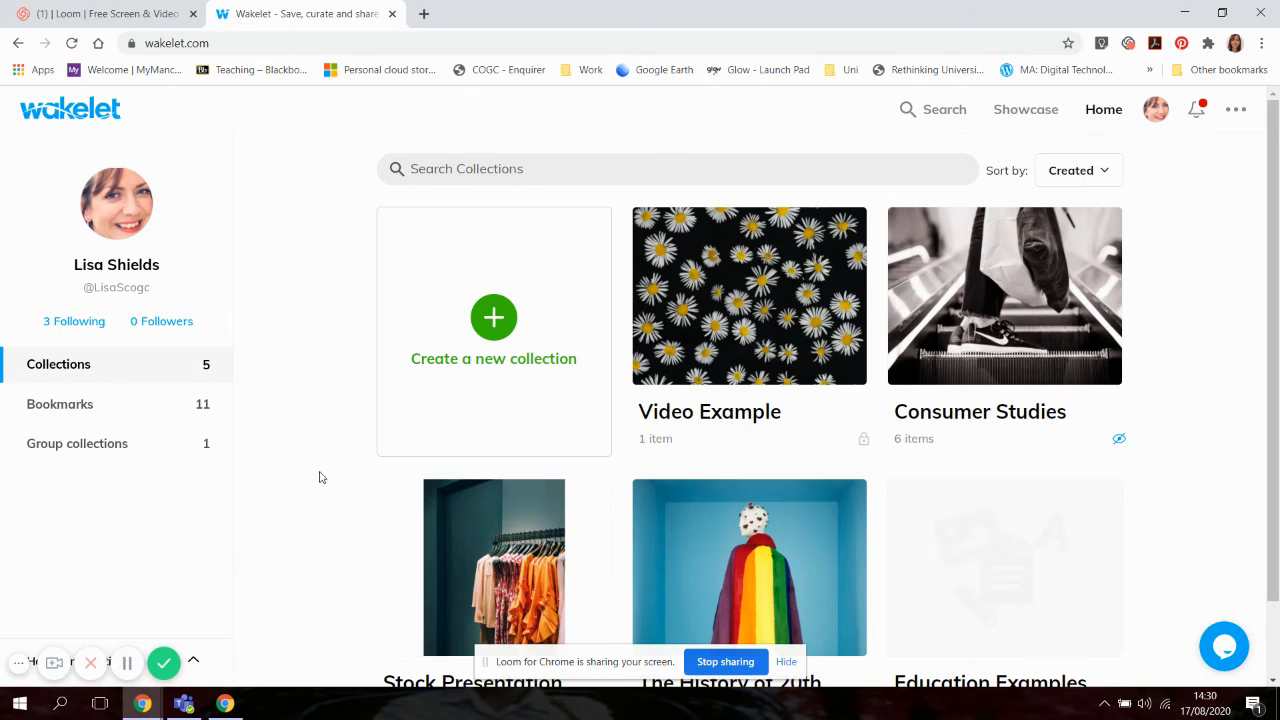
pyautogui.scroll(-1, 420, 482)
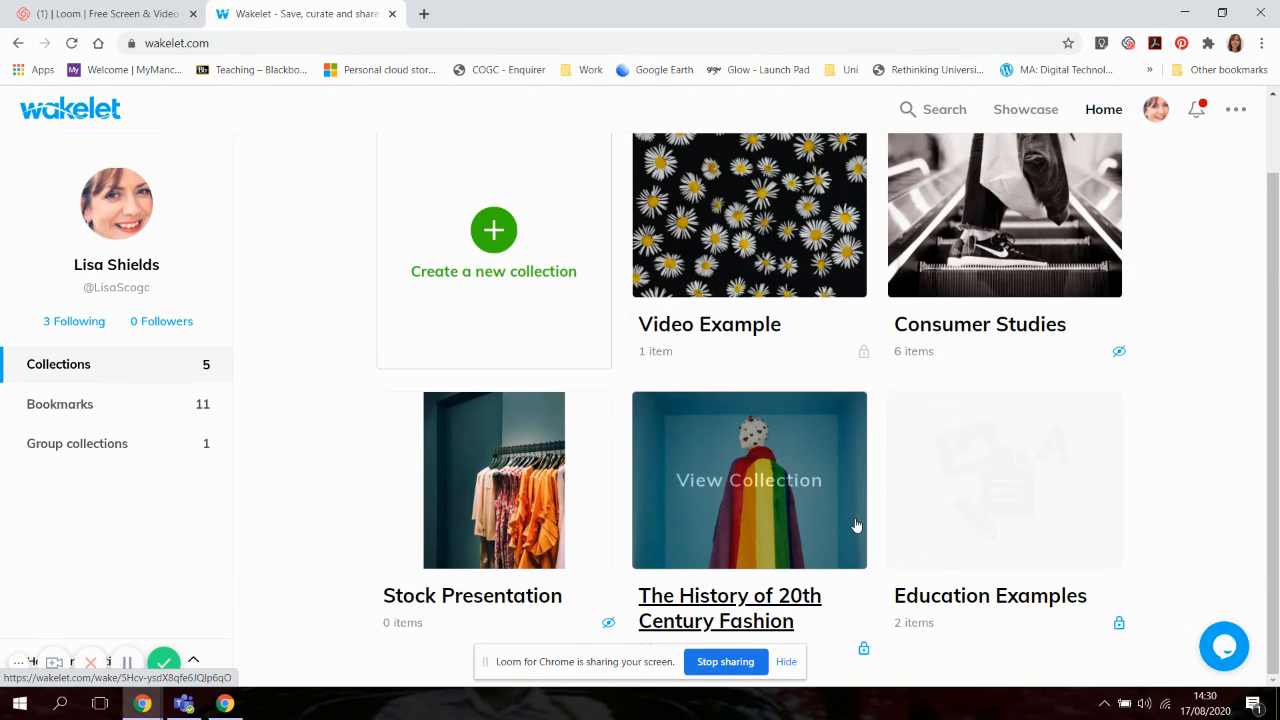
pyautogui.scroll(1, 830, 457)
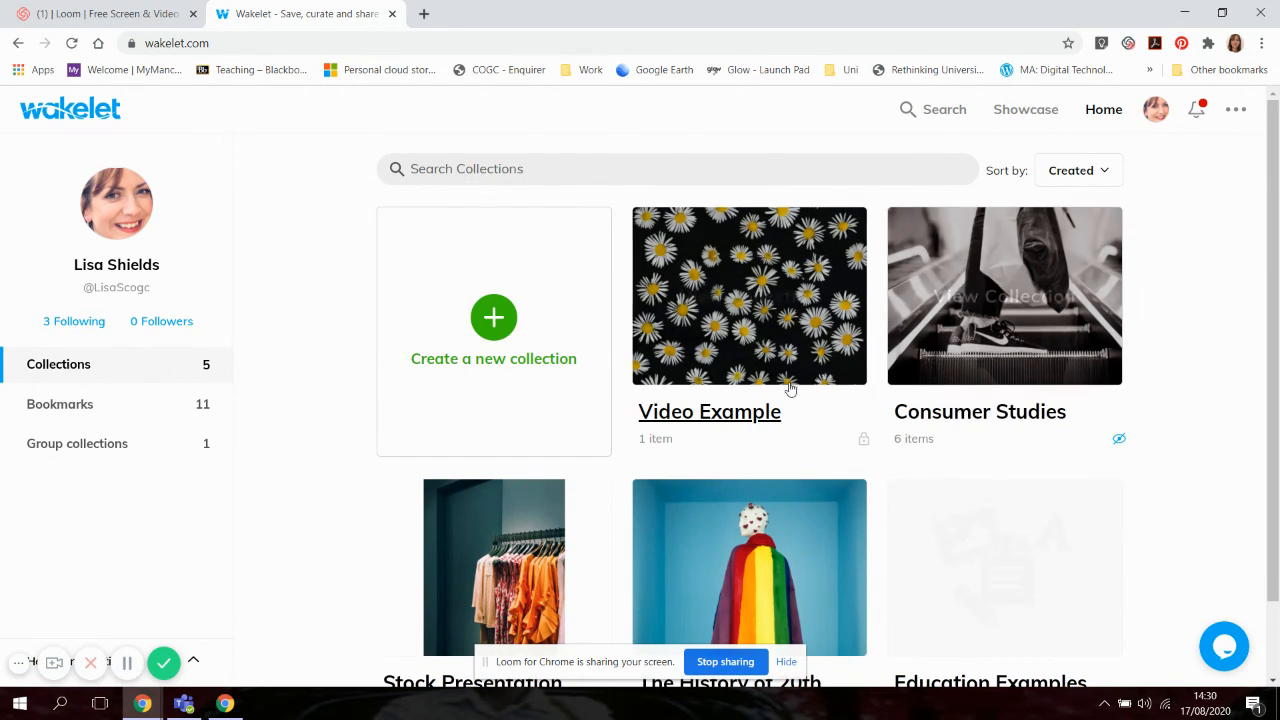